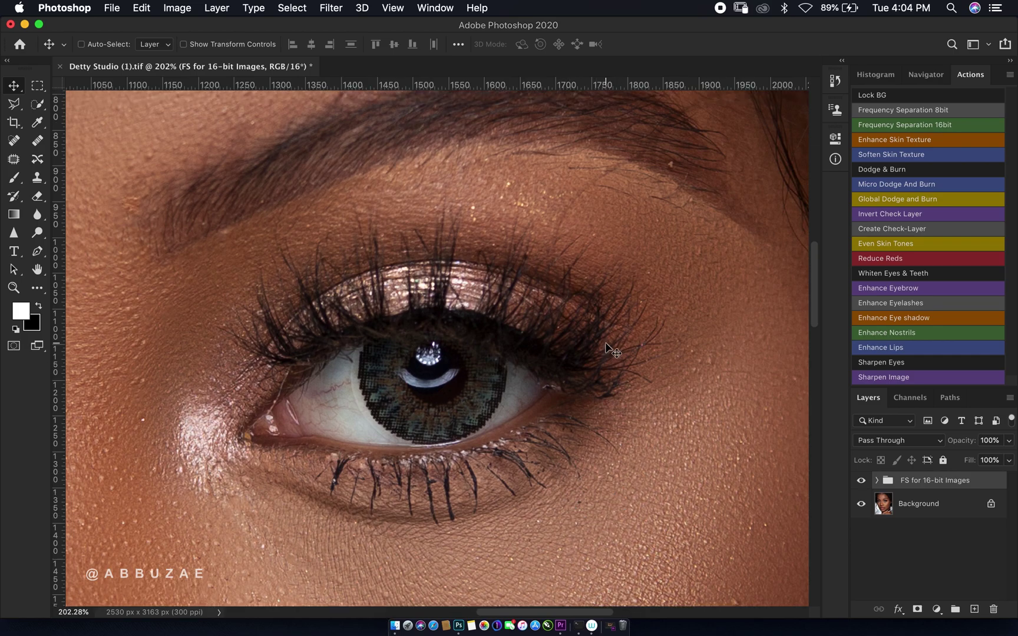
# Add a Brightness/Contrast layer named 'brighten' and set its blend mode to Screen.
pyautogui.click(936, 609)
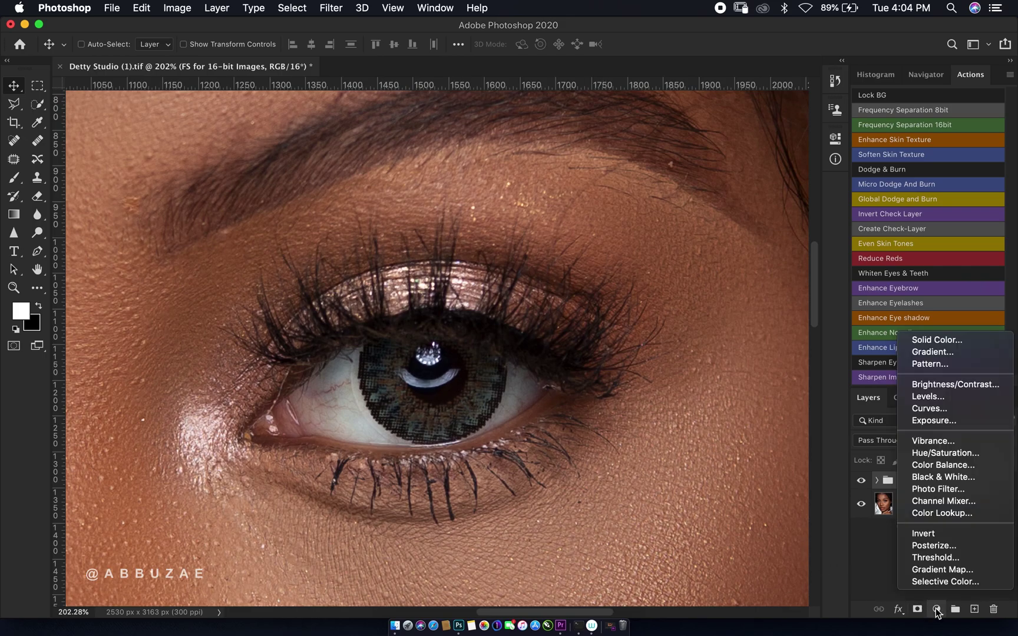
pyautogui.click(946, 384)
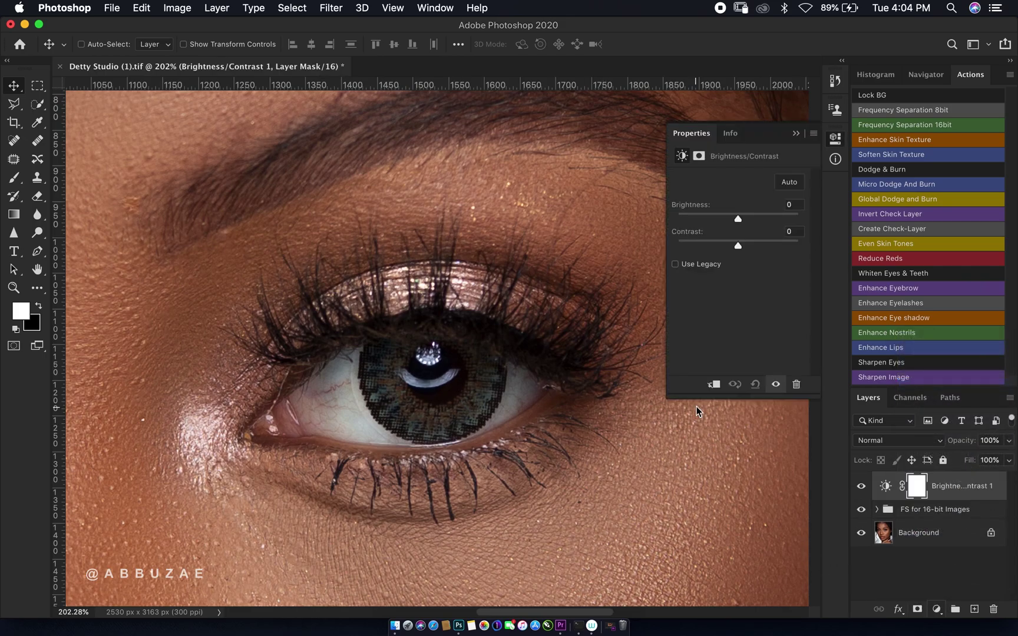
pyautogui.doubleClick(947, 487)
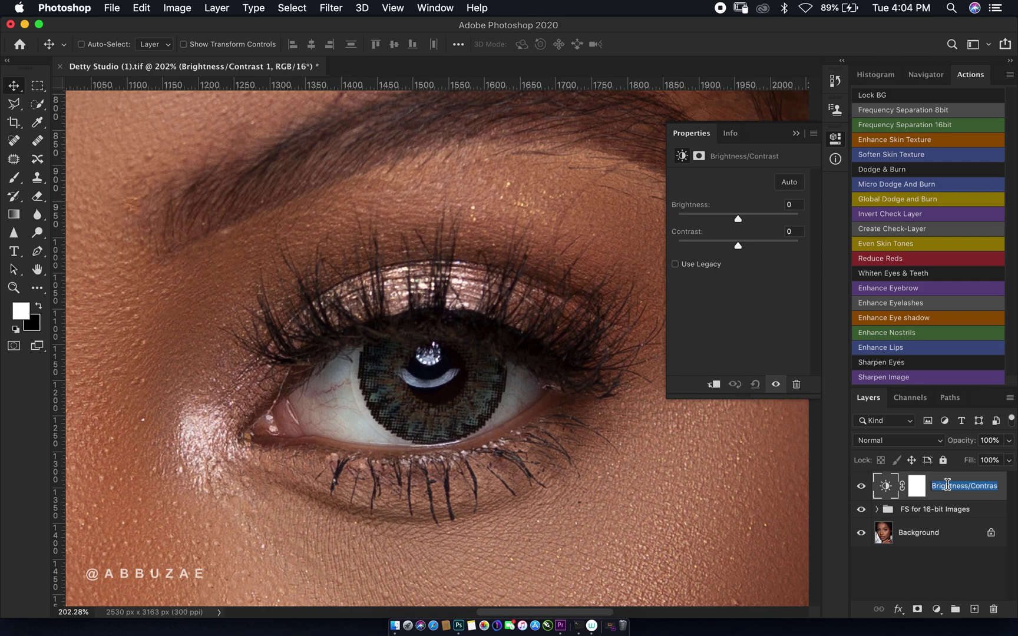
pyautogui.write('brighten')
pyautogui.press('Return')
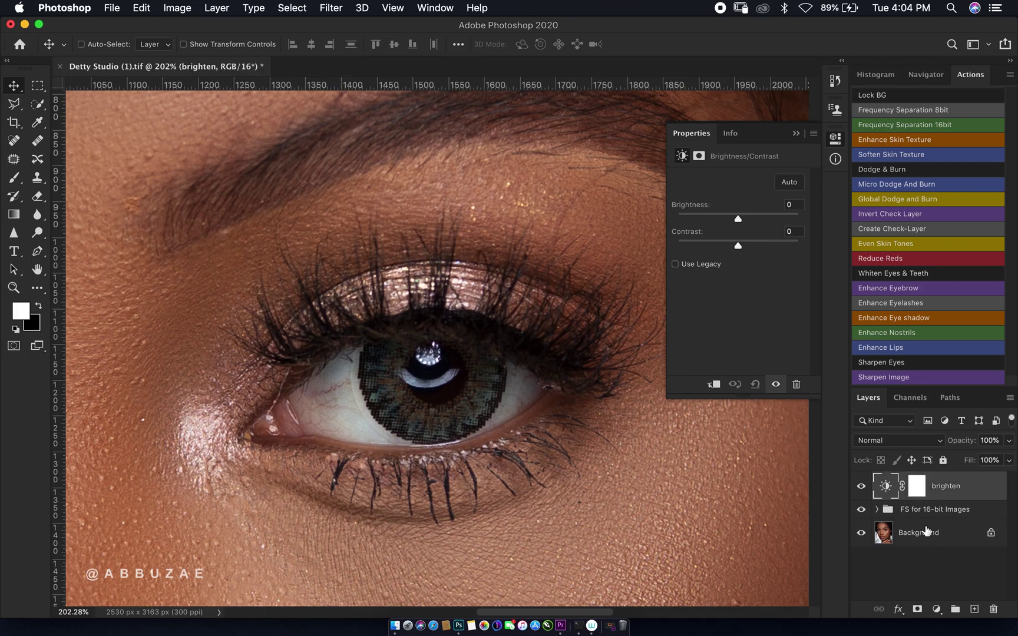
pyautogui.click(886, 447)
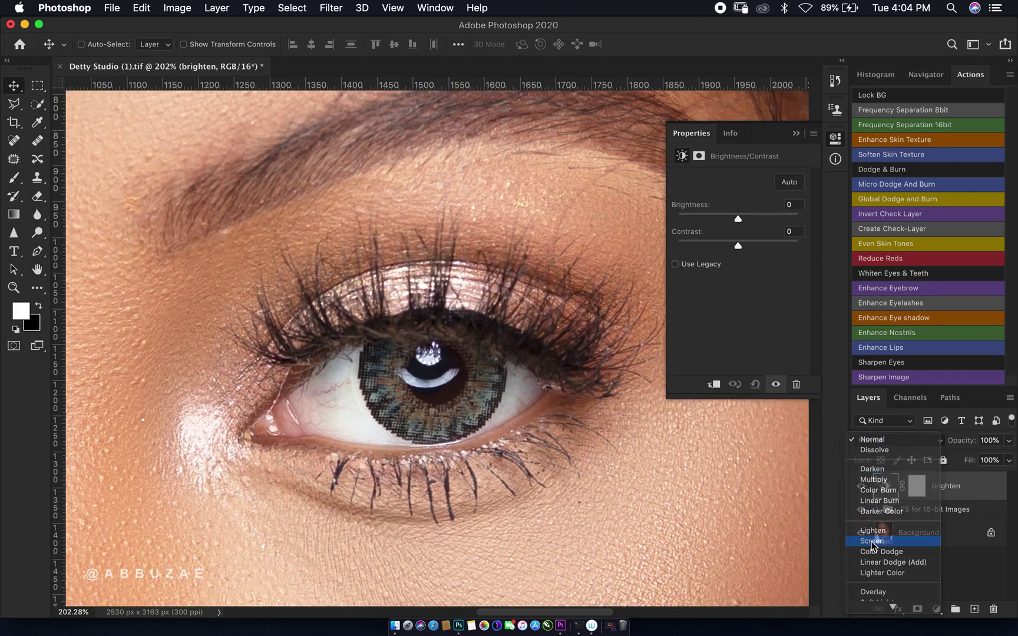
pyautogui.click(872, 541)
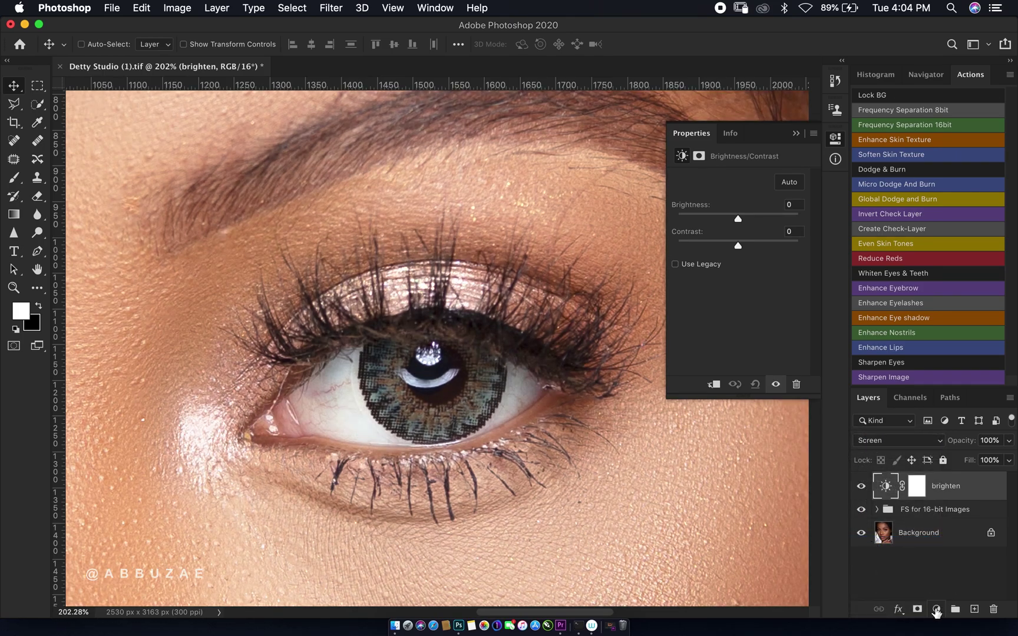
# Add a Hue/Saturation adjustment layer named 'reduce reds and yellows'.
pyautogui.click(937, 611)
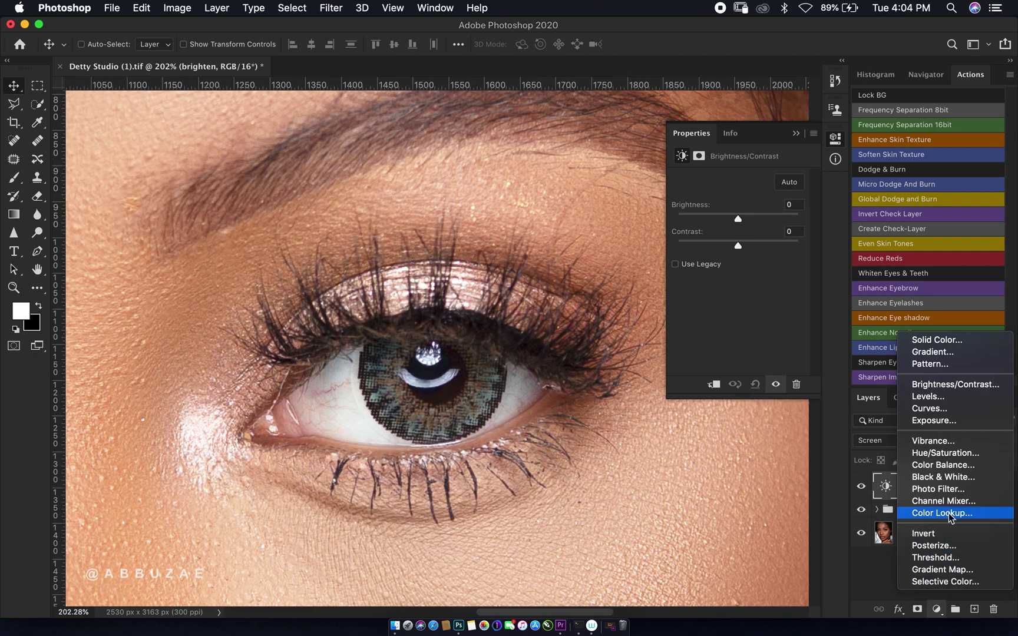
pyautogui.click(948, 453)
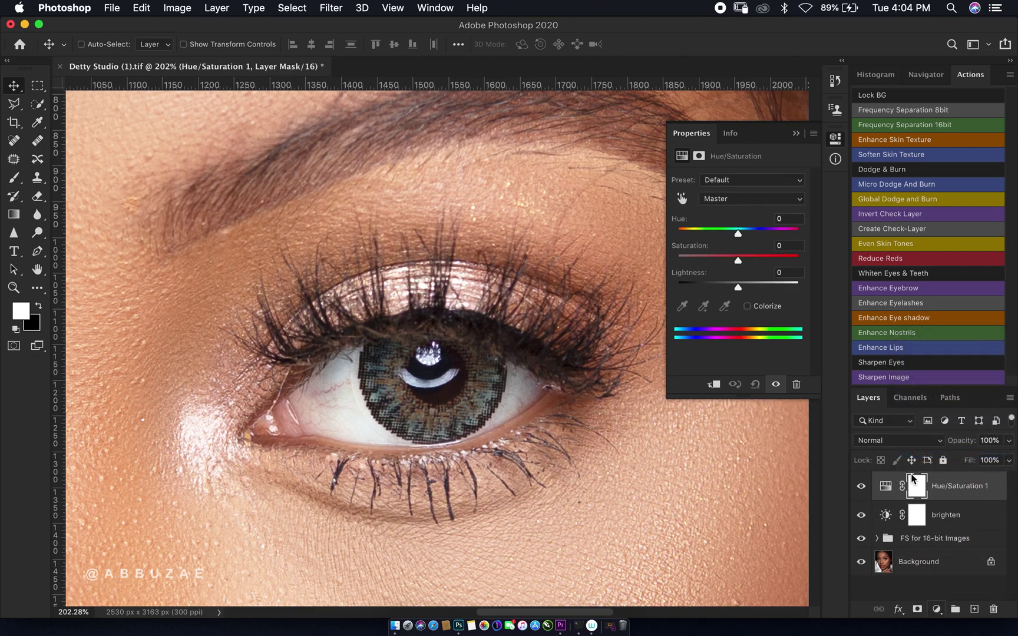
pyautogui.doubleClick(954, 486)
pyautogui.press('BackSpace')
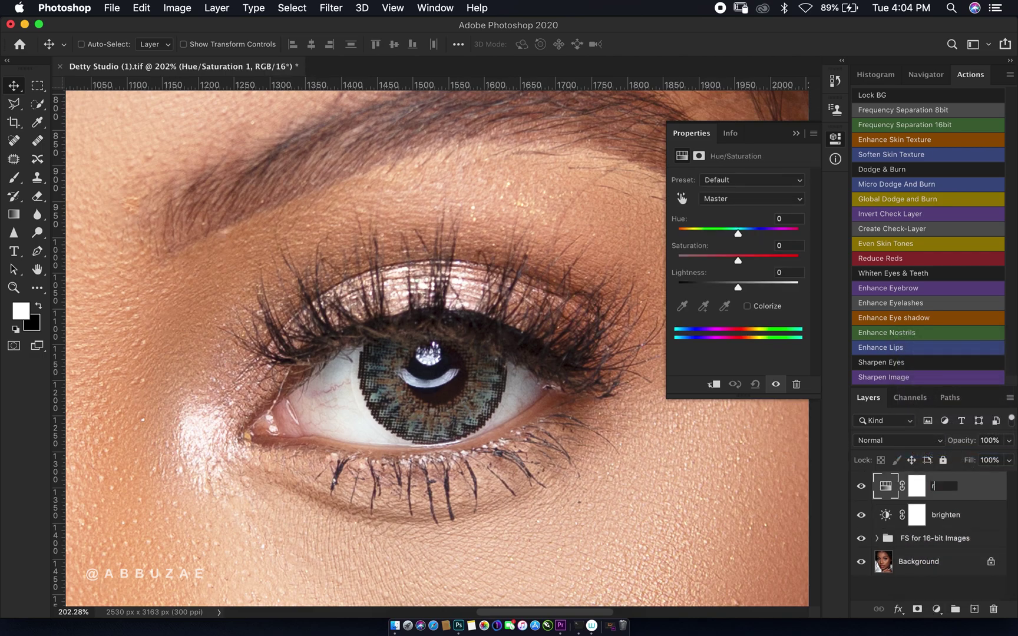
pyautogui.write('reduce reds')
pyautogui.write(' and')
pyautogui.write(' yellows')
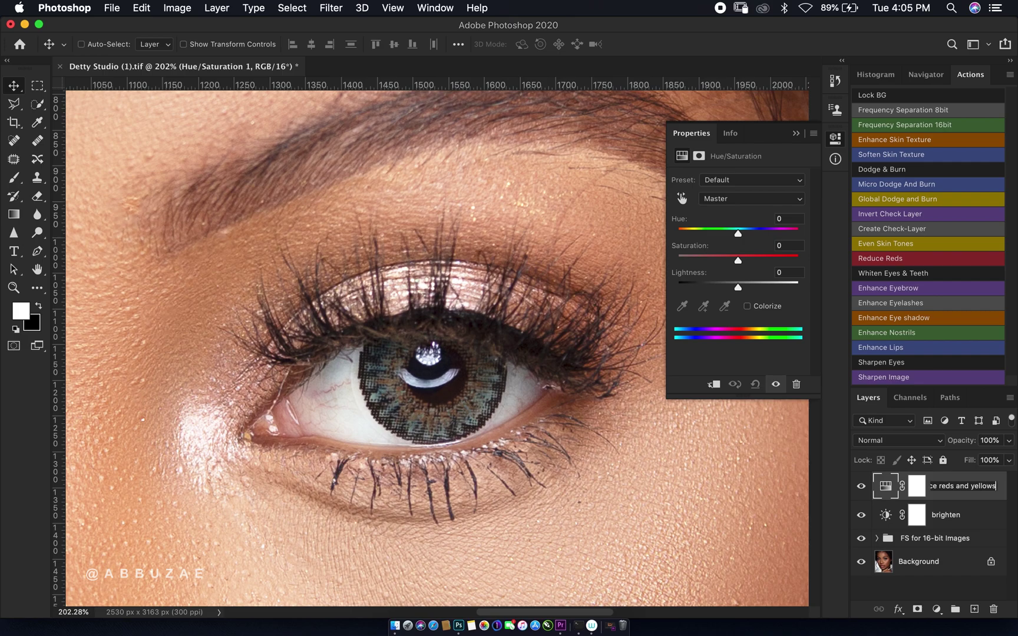
pyautogui.press('Return')
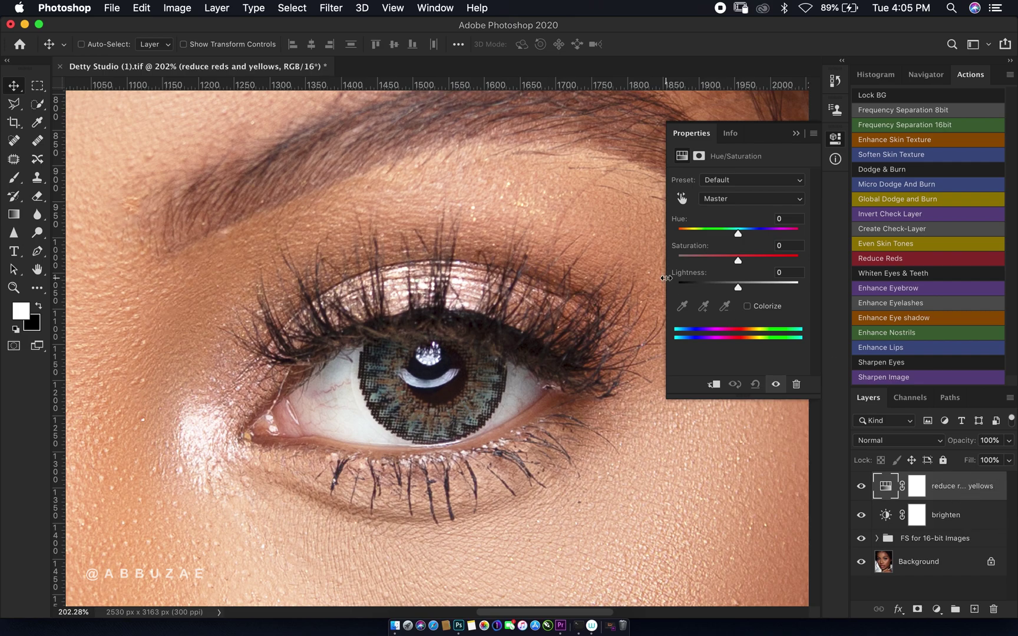
# Lower the Reds saturation to -43 and the Yellows saturation to -78.
pyautogui.click(736, 199)
pyautogui.click(728, 209)
pyautogui.moveTo(740, 264); pyautogui.dragTo(712, 262)
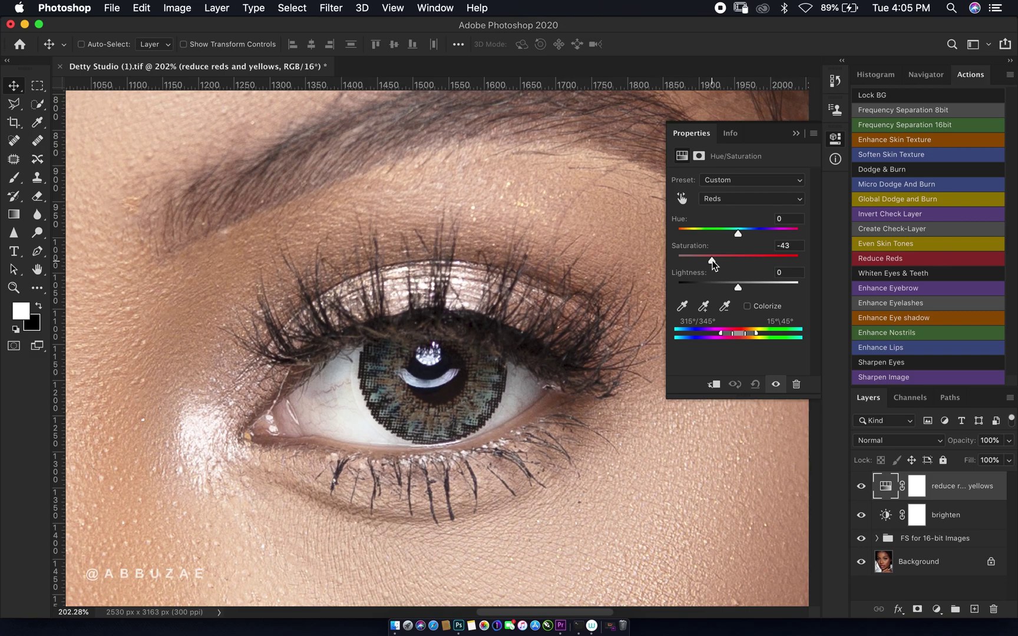
pyautogui.click(747, 199)
pyautogui.click(707, 216)
pyautogui.moveTo(740, 261); pyautogui.dragTo(690, 266)
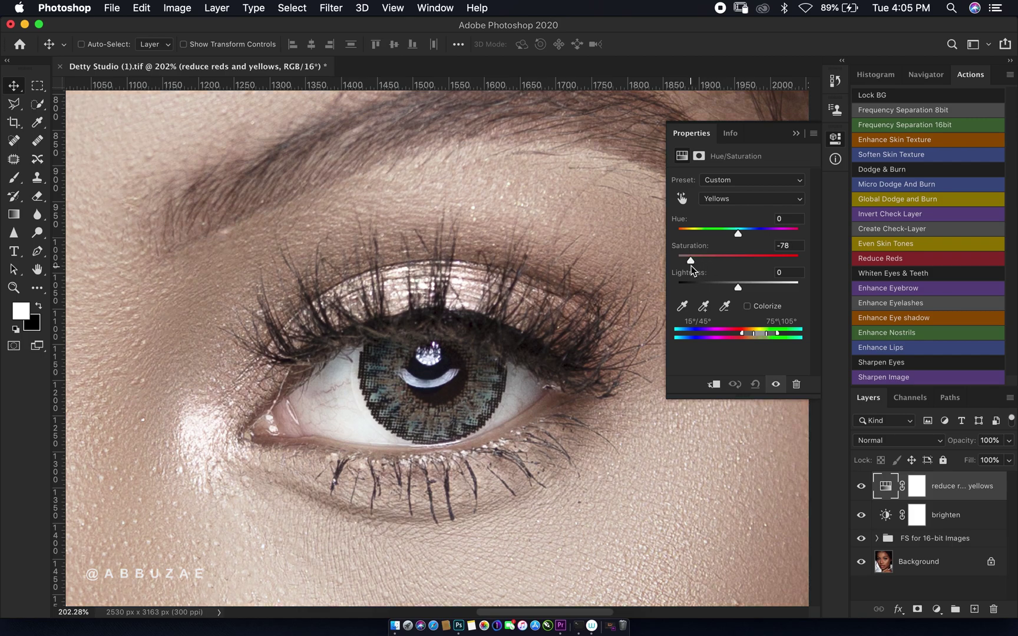
pyautogui.click(796, 133)
# Add a Color Balance layer shifting midtones to Cyan-Red about -8 and Yellow-Blue +7.
pyautogui.click(936, 609)
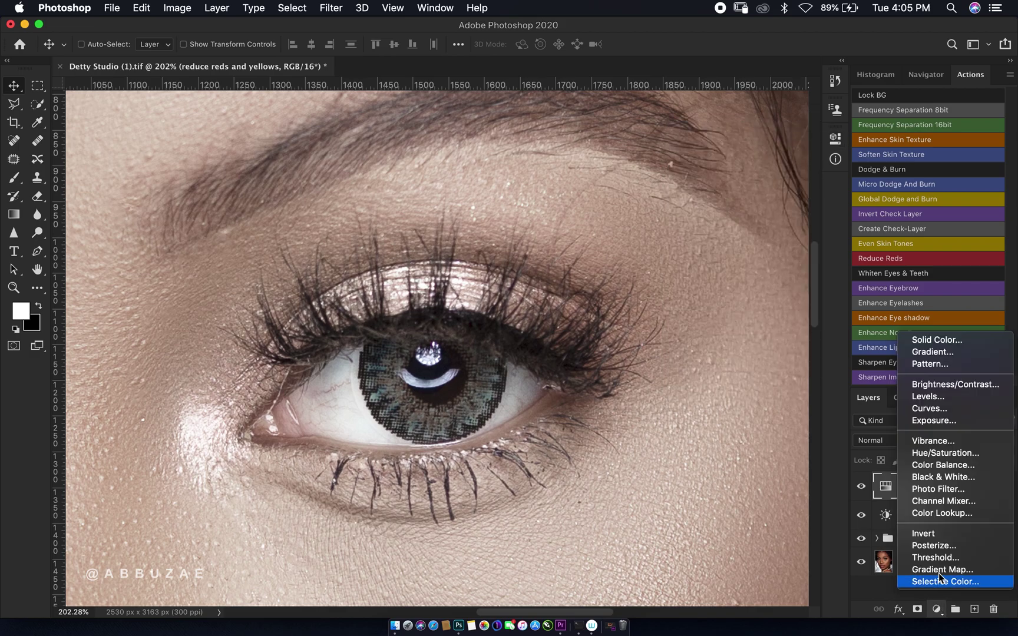
pyautogui.click(942, 464)
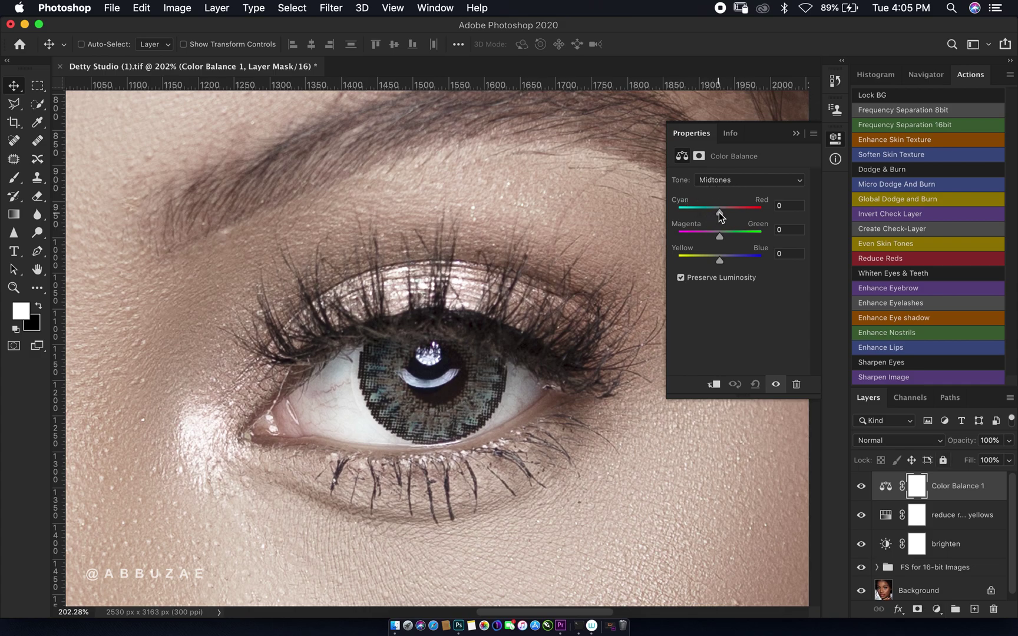
pyautogui.moveTo(718, 212); pyautogui.dragTo(714, 217)
pyautogui.moveTo(715, 217); pyautogui.dragTo(715, 212)
pyautogui.moveTo(718, 262); pyautogui.dragTo(723, 262)
pyautogui.click(795, 133)
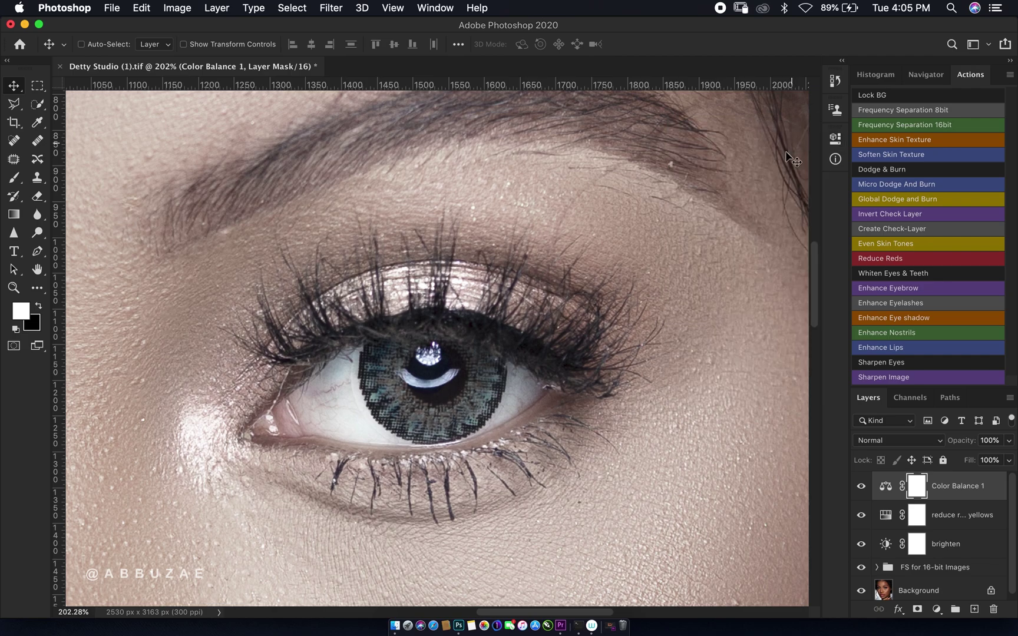
pyautogui.click(937, 609)
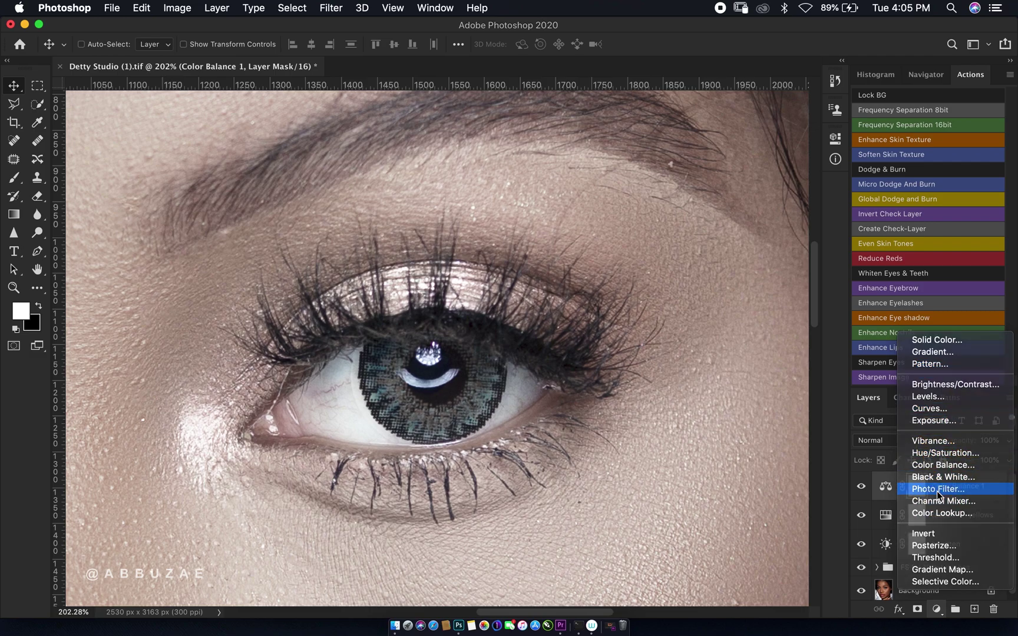
# Add a Photo Filter layer using Cooling Filter (82) at 25% density.
pyautogui.click(718, 358)
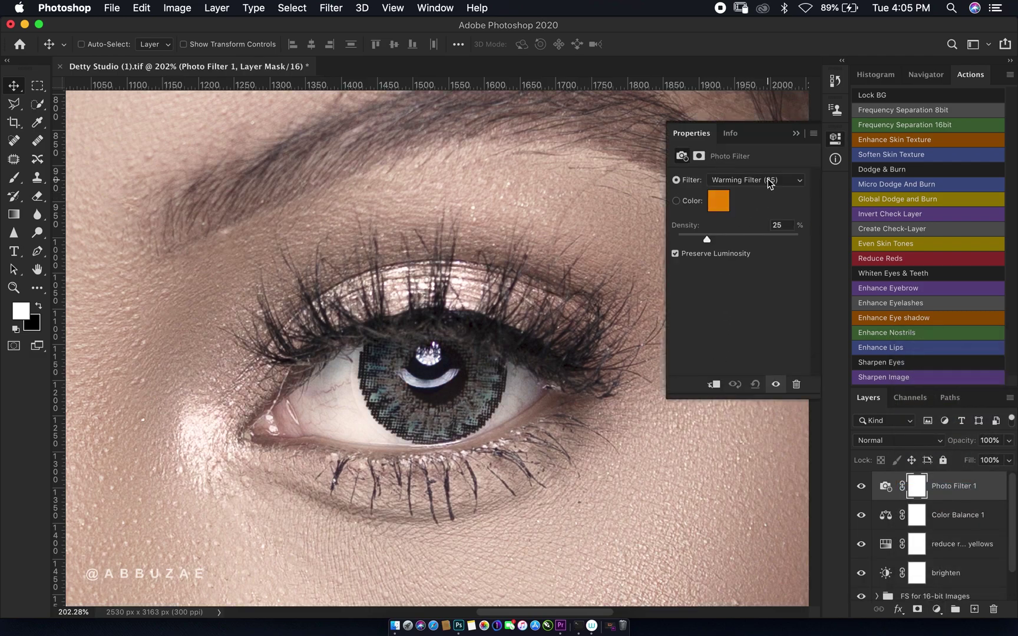
pyautogui.click(769, 182)
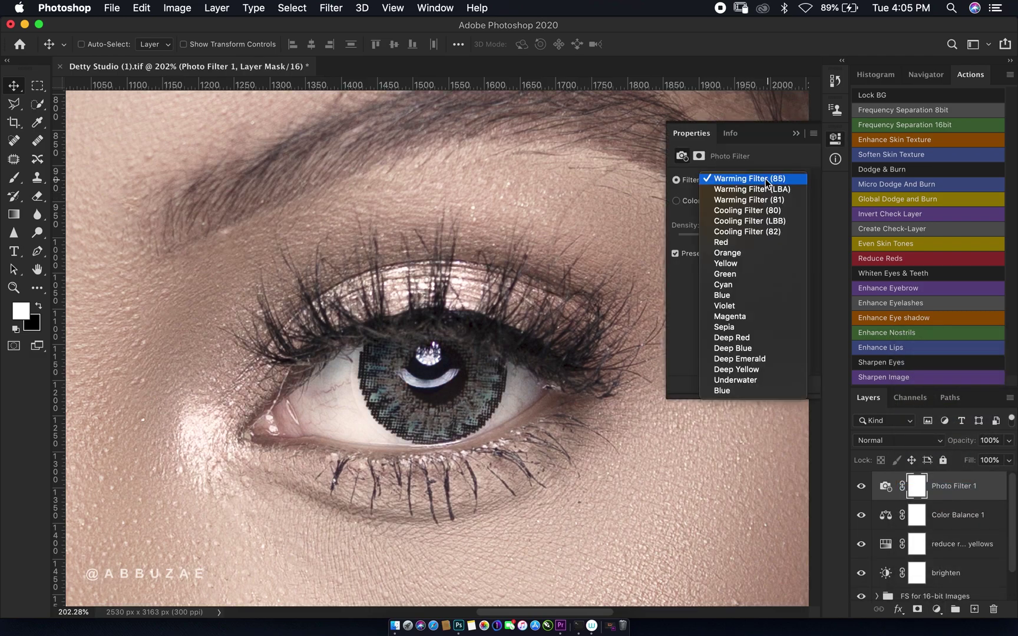
pyautogui.click(734, 231)
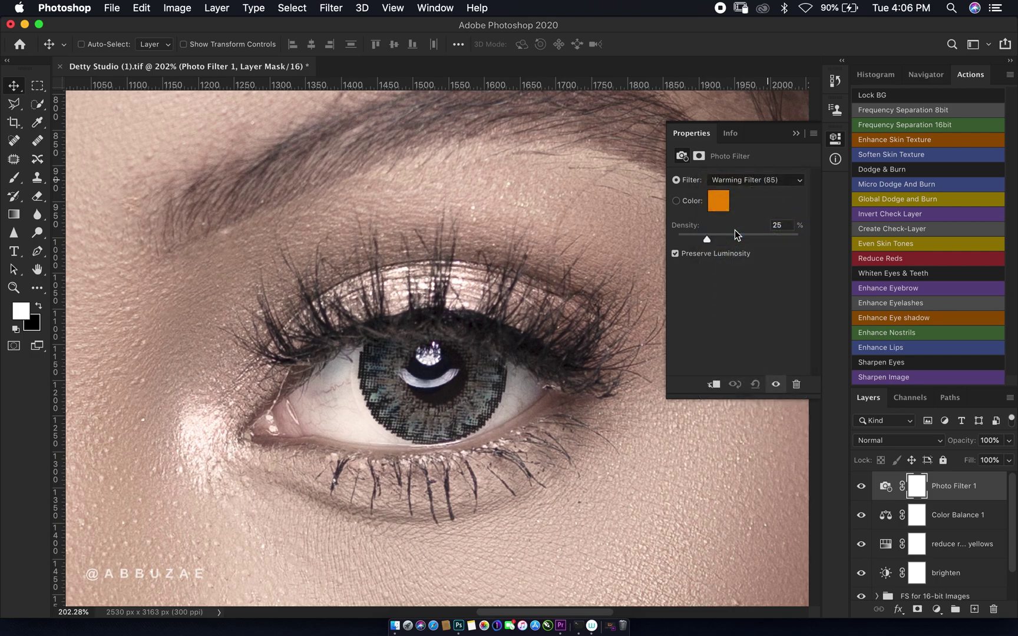
pyautogui.click(795, 133)
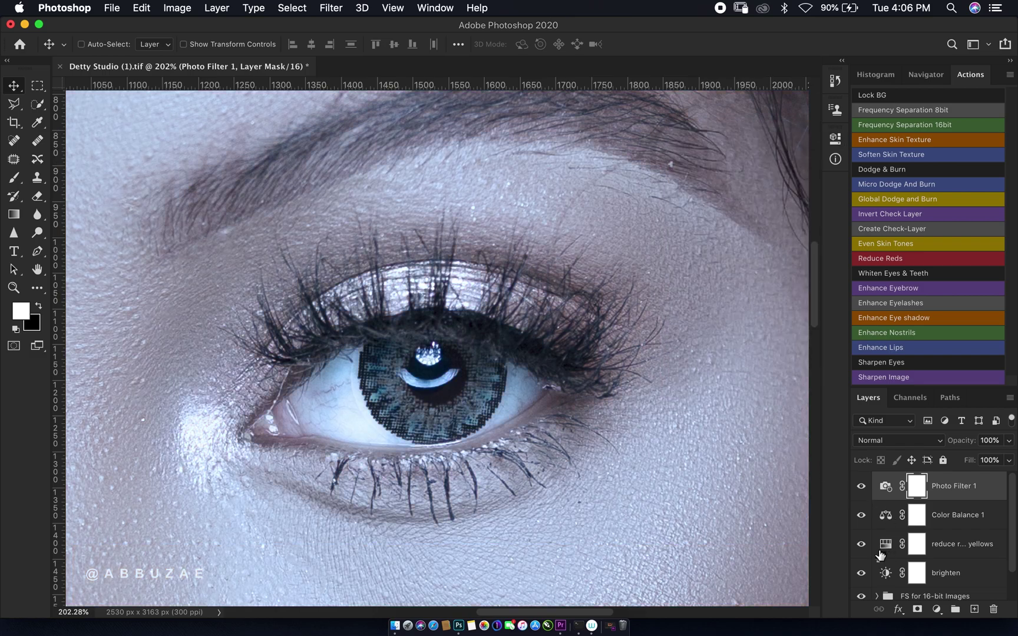
pyautogui.scroll(-1, 915, 568)
# Group the four adjustment layers from brighten up to Photo Filter 1.
pyautogui.click(950, 547)
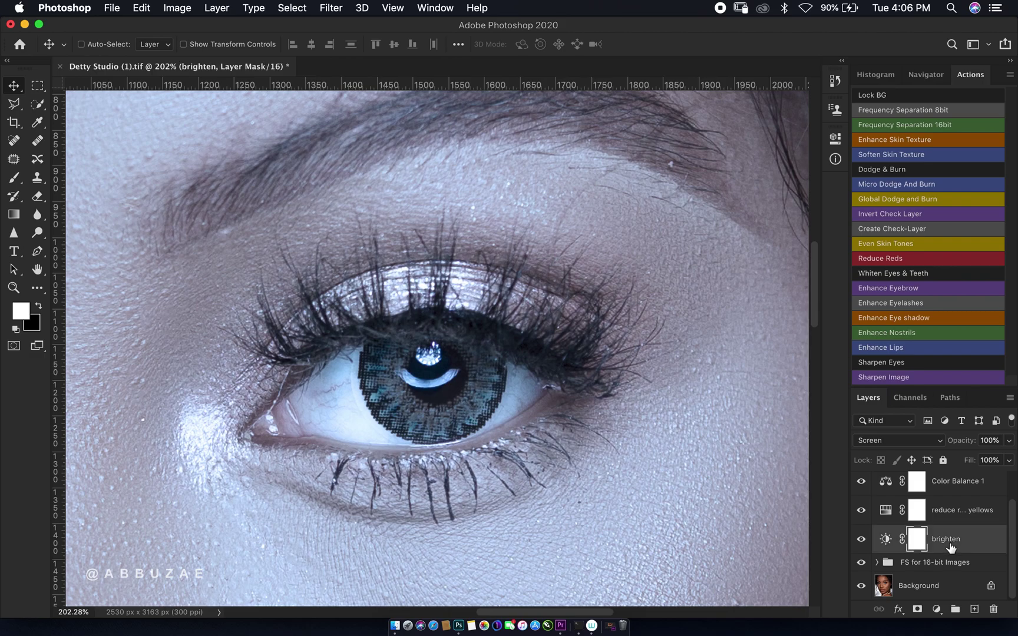
pyautogui.scroll(1, 950, 548)
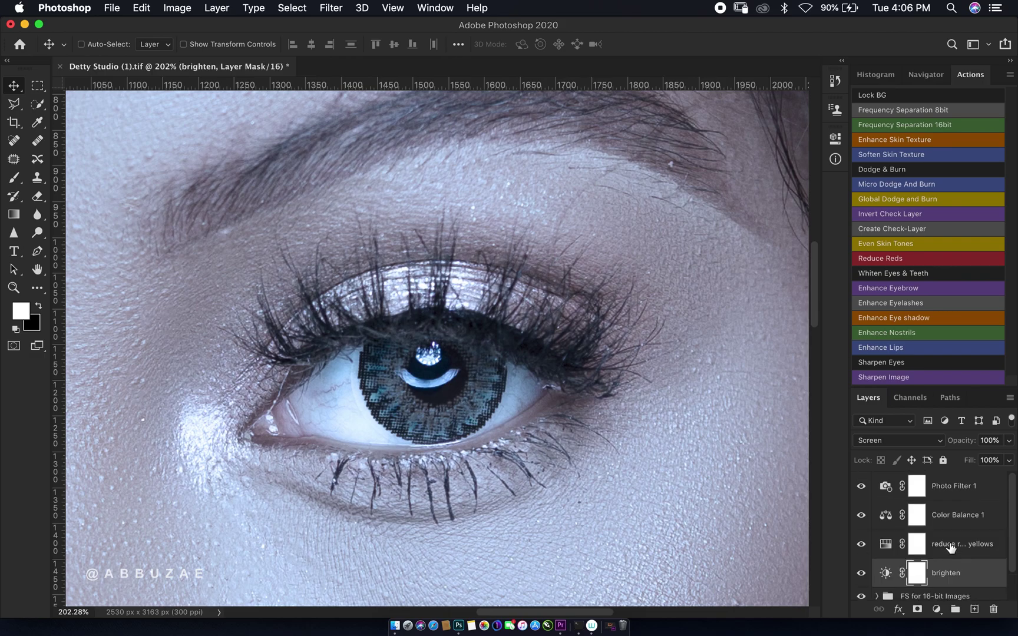
pyautogui.keyDown('shift'); pyautogui.click(983, 487); pyautogui.keyUp('shift')
pyautogui.press('super+g')
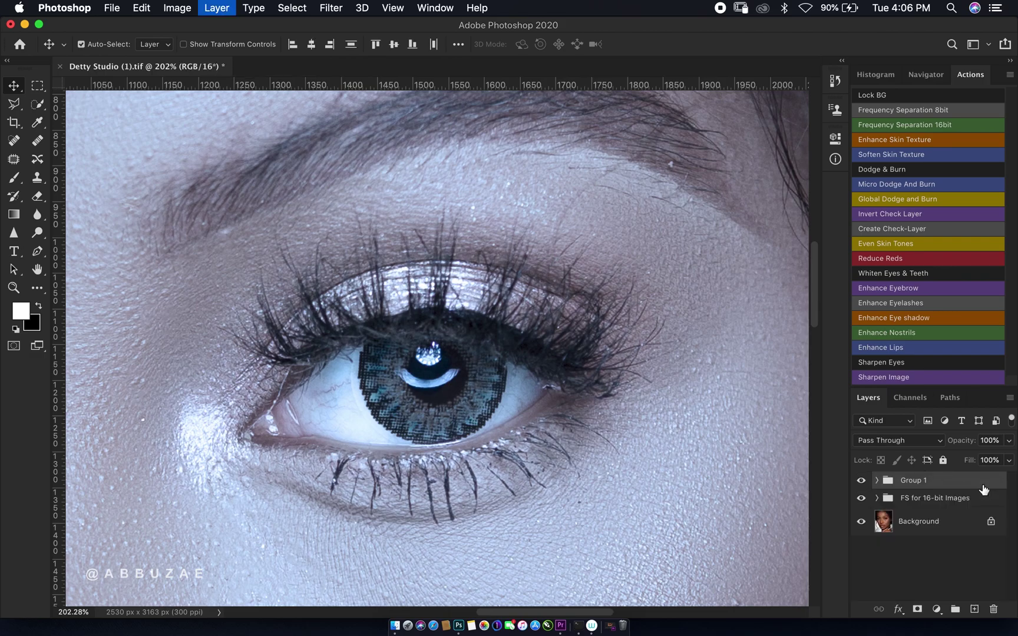
# Name the group 'whithen eyes/teeth', correcting the mistyped '?' to '/'.
pyautogui.doubleClick(904, 480)
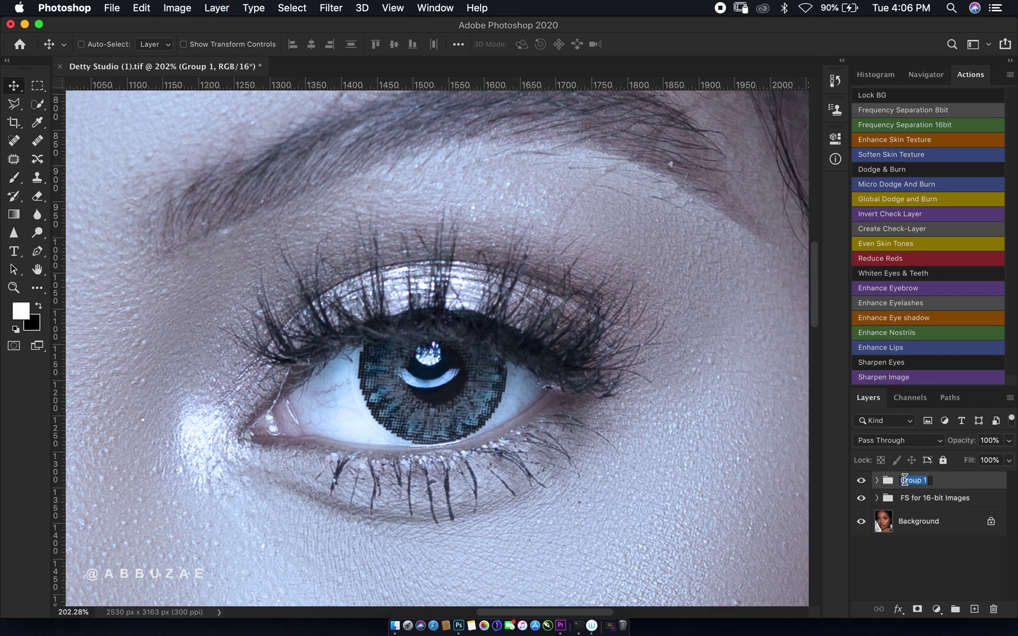
pyautogui.write('whithen eyes?teeth')
pyautogui.press('Return')
pyautogui.doubleClick(948, 485)
pyautogui.click(956, 480)
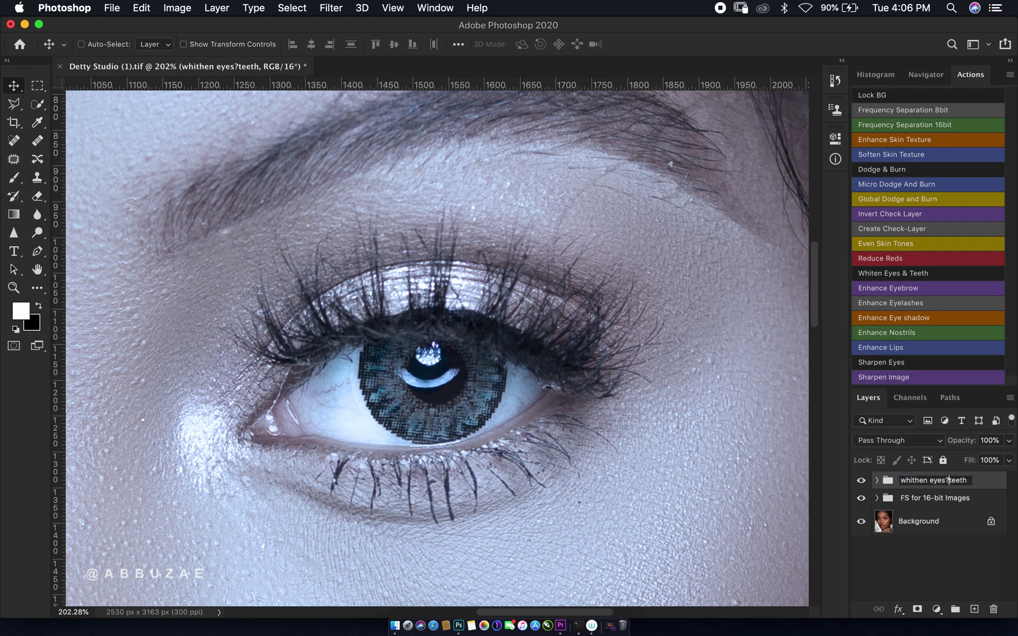
pyautogui.press('BackSpace')
pyautogui.write('/')
pyautogui.press('Return')
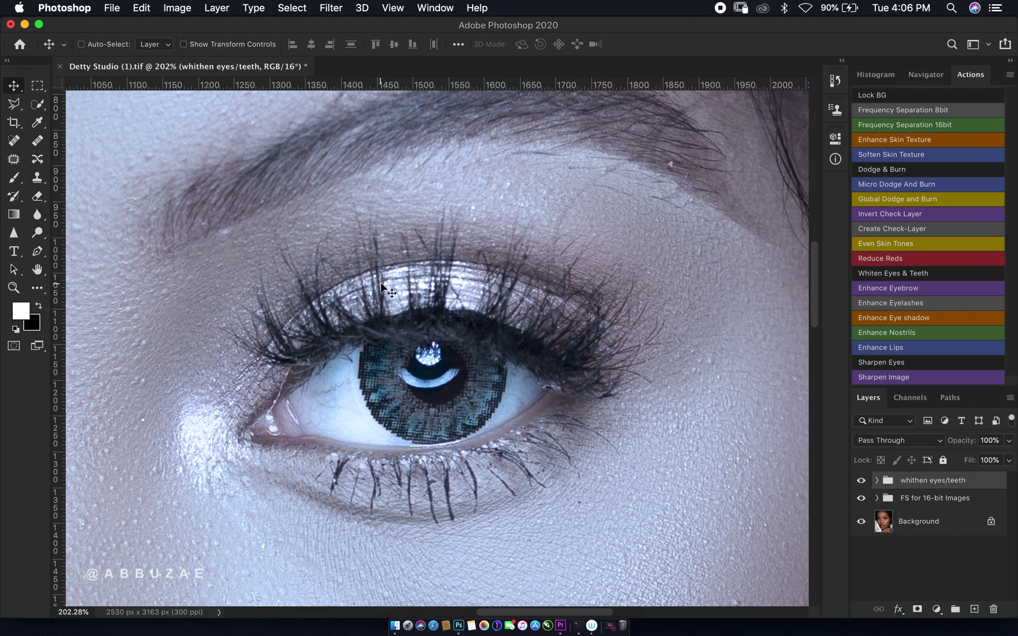
# Give the group an inverted black layer mask and choose the Soft Round brush.
pyautogui.click(917, 610)
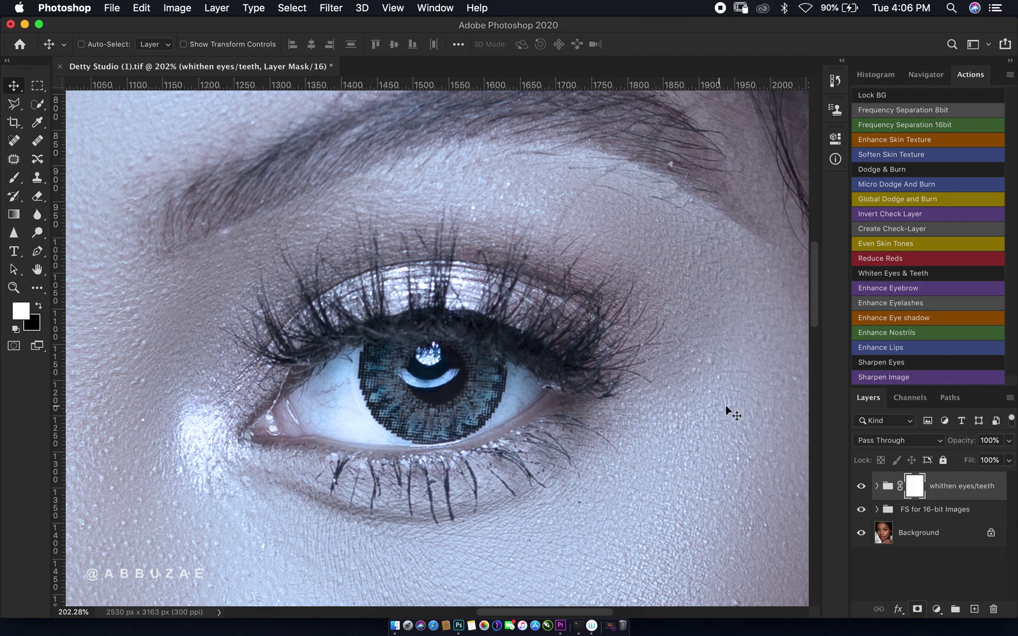
pyautogui.press('super+i')
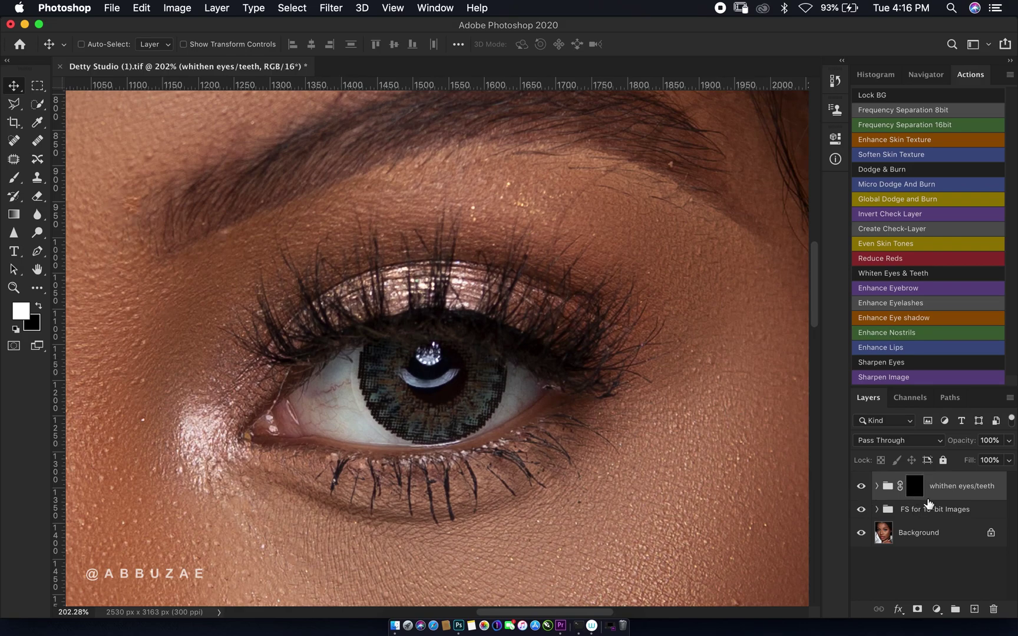
pyautogui.click(14, 177)
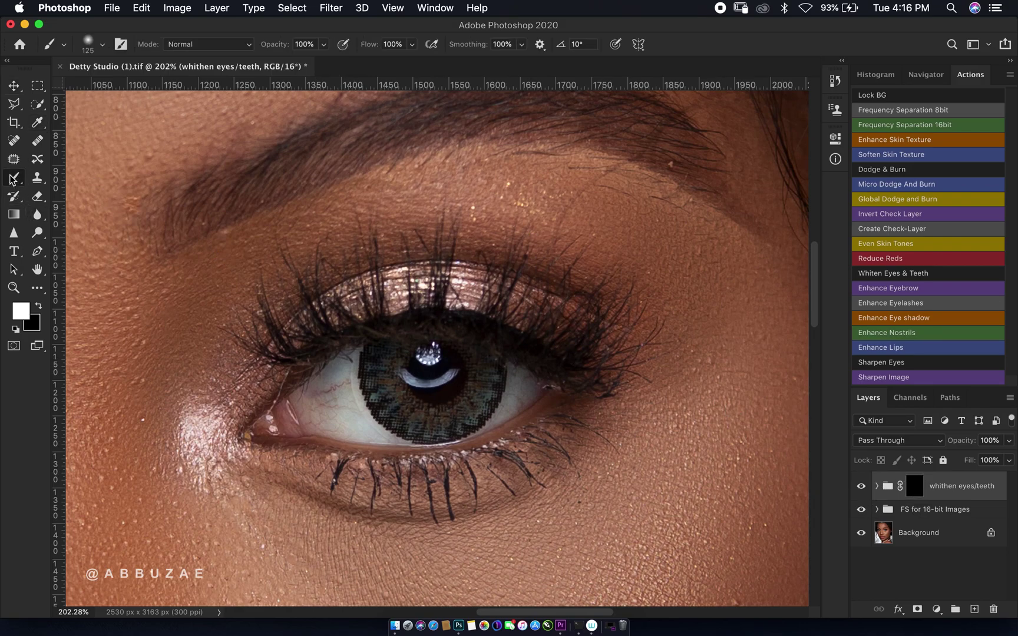
pyautogui.click(104, 47)
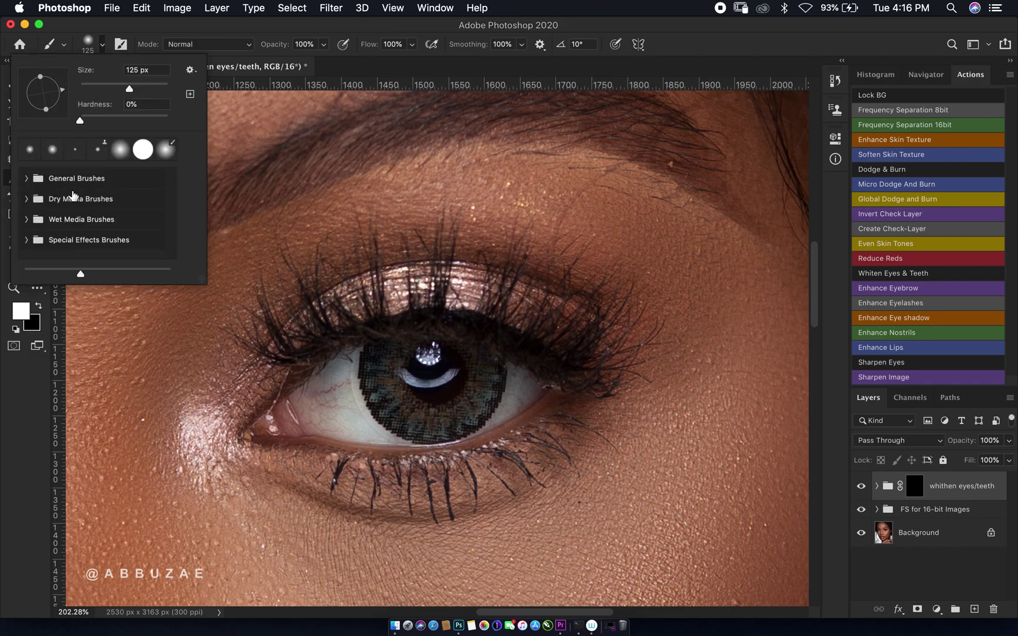
pyautogui.click(27, 178)
pyautogui.click(68, 209)
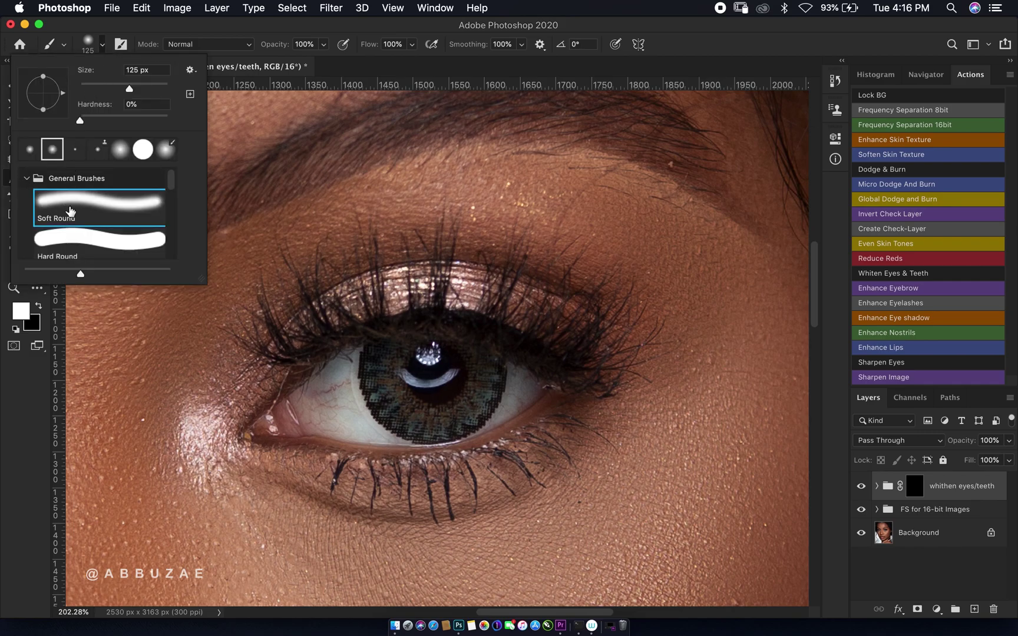
pyautogui.click(223, 145)
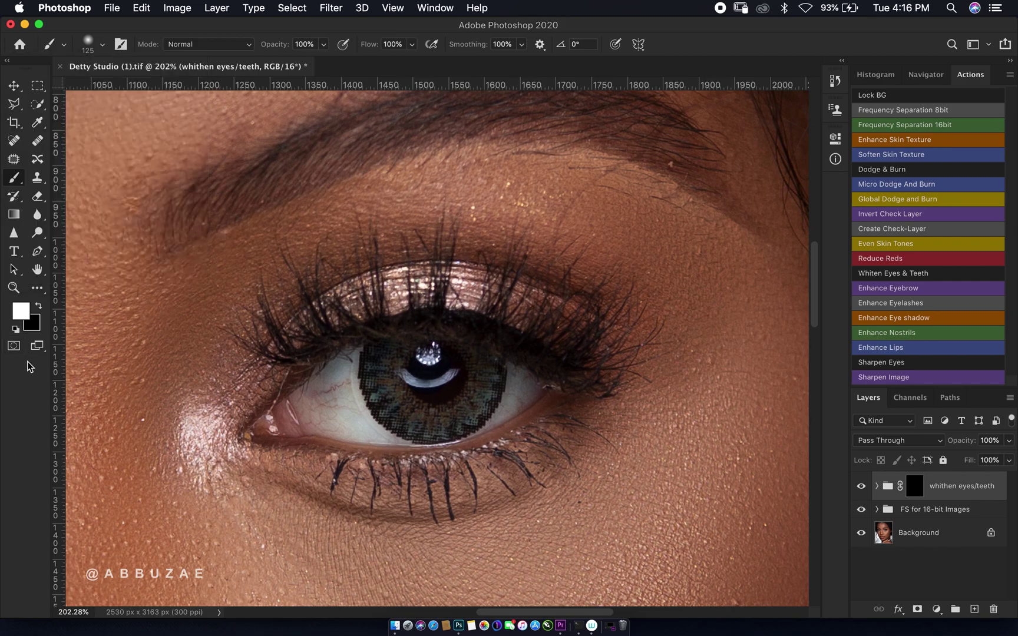
# Confirm 100% brush opacity and flow, zoom in on the eye, and target the mask.
pyautogui.click(273, 47)
pyautogui.click(369, 45)
pyautogui.press('z')
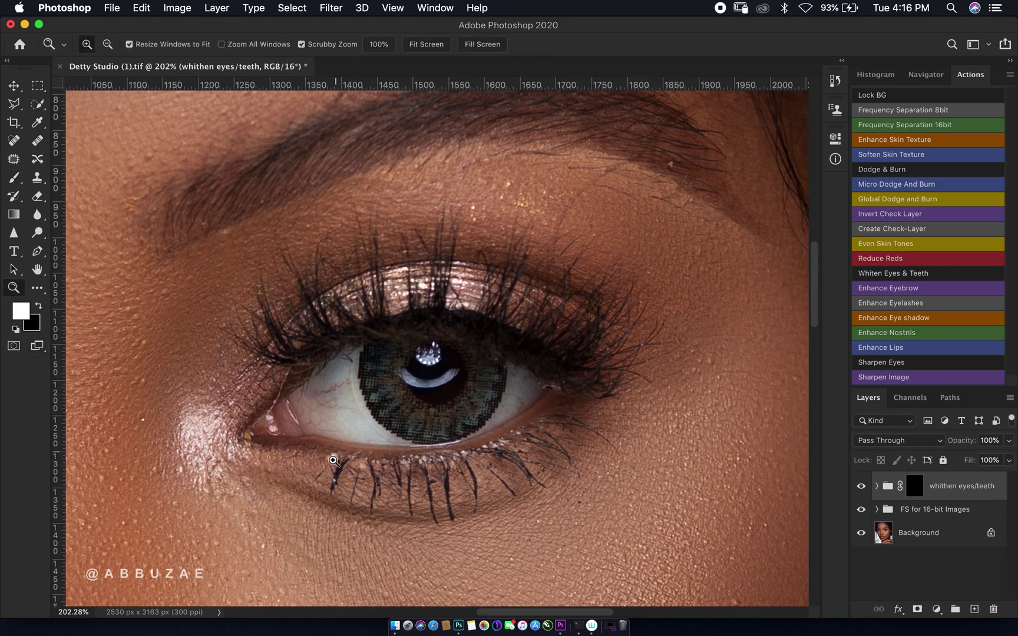
pyautogui.moveTo(333, 461); pyautogui.dragTo(371, 462)
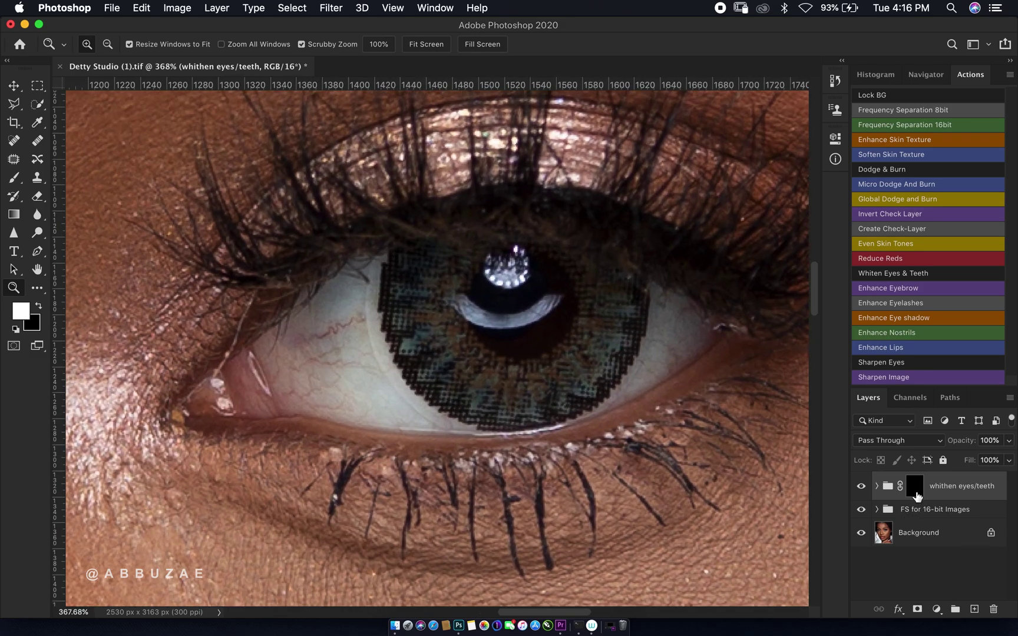
pyautogui.click(914, 489)
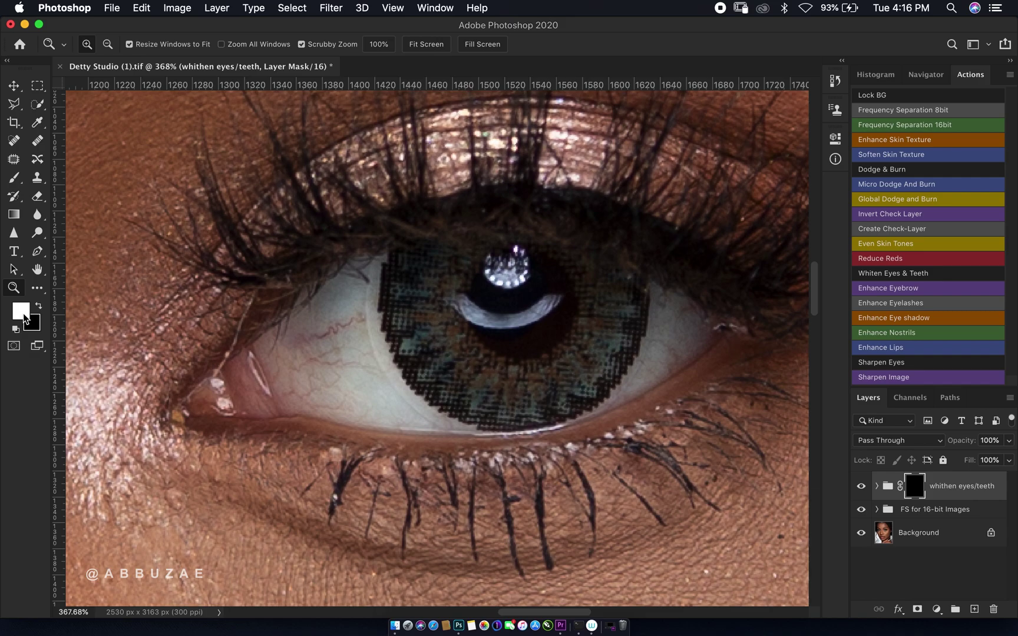
# Paint white on the mask with a 50 px brush over the eye white left of the iris.
pyautogui.press('b')
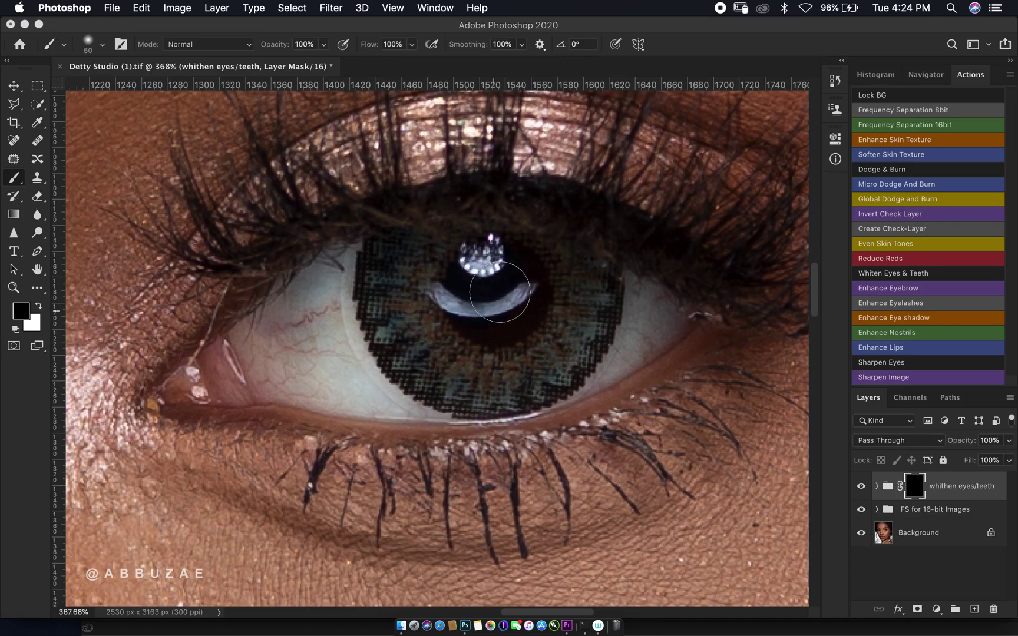
pyautogui.press('[')
pyautogui.press('[')
pyautogui.press('x')
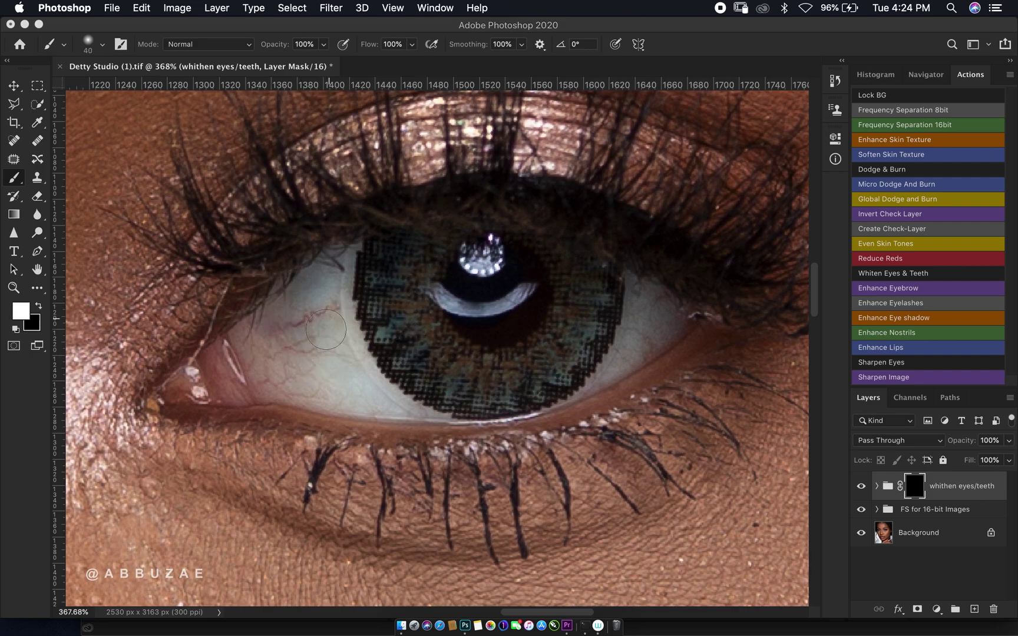
pyautogui.press(']')
pyautogui.moveTo(321, 368)
pyautogui.mouseDown()
pyautogui.moveTo(258, 363)
pyautogui.moveTo(286, 377)
pyautogui.moveTo(265, 348)
pyautogui.moveTo(276, 349)
pyautogui.moveTo(344, 263)
pyautogui.moveTo(331, 337)
pyautogui.moveTo(347, 383)
pyautogui.moveTo(325, 323)
pyautogui.moveTo(338, 267)
pyautogui.moveTo(282, 341)
pyautogui.moveTo(301, 348)
pyautogui.moveTo(287, 340)
pyautogui.moveTo(314, 356)
pyautogui.mouseUp()
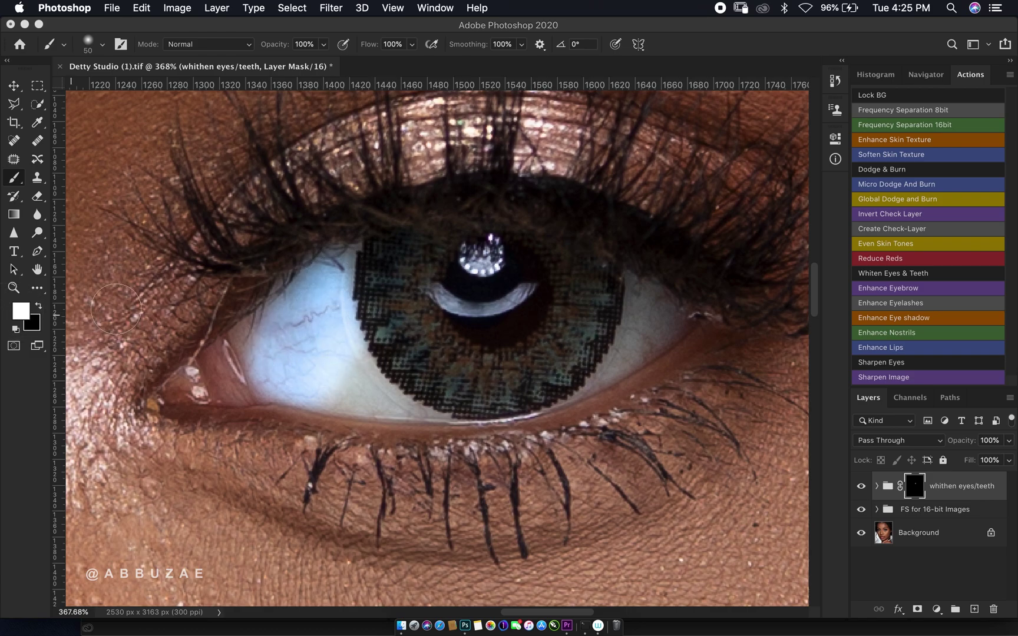
pyautogui.press('x')
pyautogui.press('[')
pyautogui.press('[')
pyautogui.press('[')
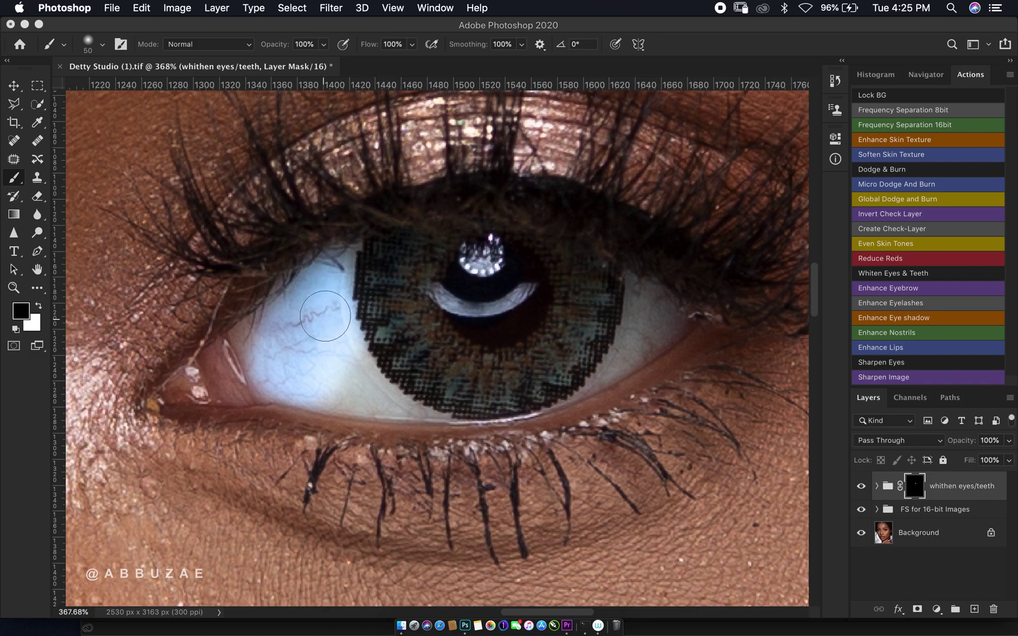
pyautogui.press('[')
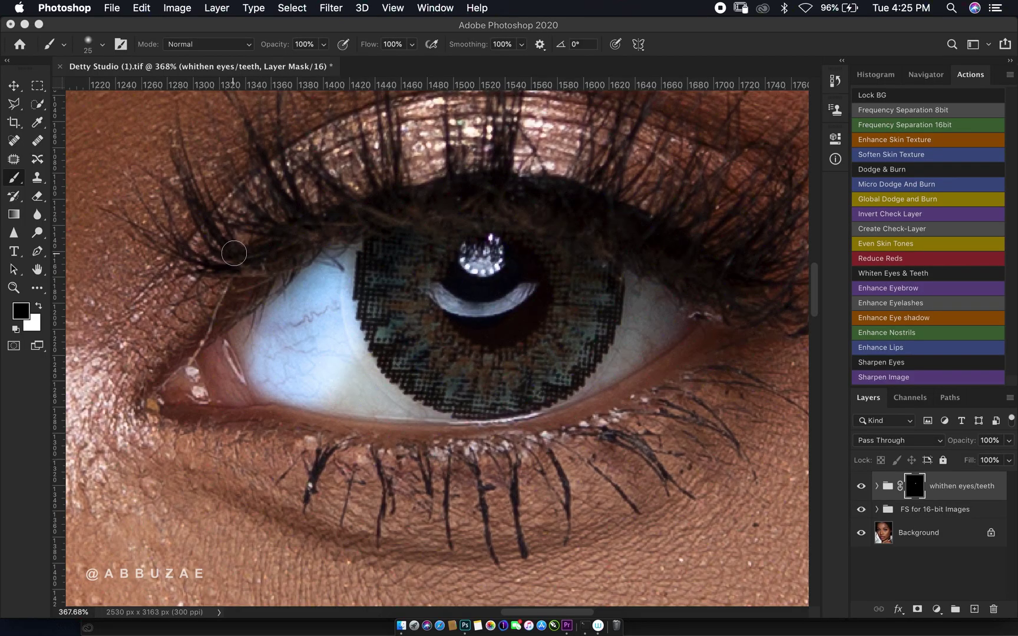
# Paint white over the lower and right eye whites, using a 10 px brush below the iris.
pyautogui.press('x')
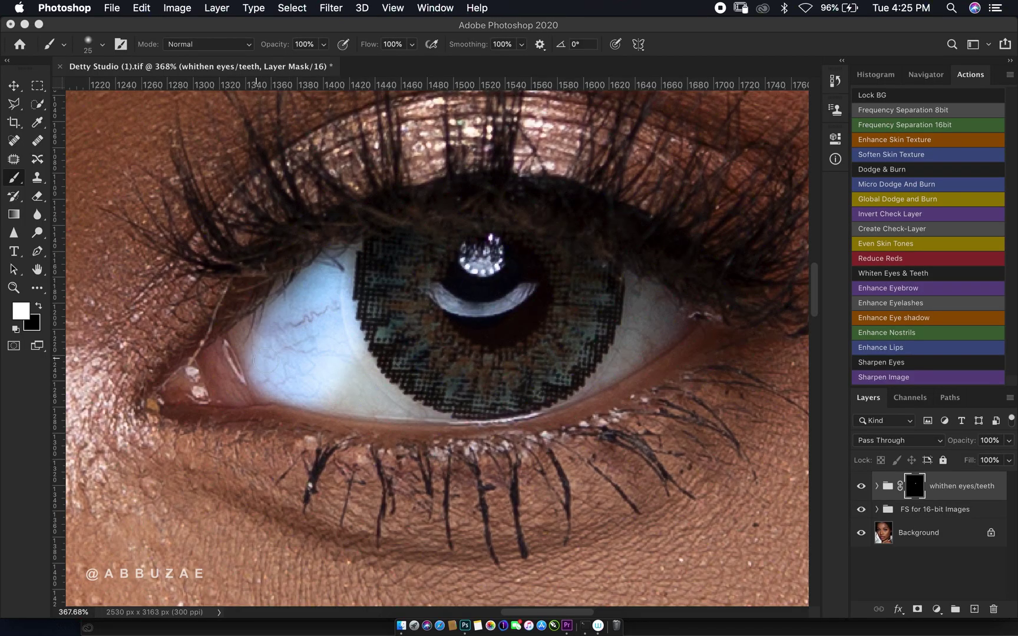
pyautogui.press(']')
pyautogui.moveTo(348, 392)
pyautogui.mouseDown()
pyautogui.moveTo(382, 398)
pyautogui.moveTo(329, 348)
pyautogui.moveTo(358, 381)
pyautogui.moveTo(332, 357)
pyautogui.mouseUp()
pyautogui.moveTo(263, 348)
pyautogui.mouseDown()
pyautogui.moveTo(253, 330)
pyautogui.moveTo(336, 262)
pyautogui.mouseUp()
pyautogui.press('[')
pyautogui.press('[')
pyautogui.press('[')
pyautogui.moveTo(412, 407); pyautogui.dragTo(263, 373)
pyautogui.moveTo(639, 280)
pyautogui.mouseDown()
pyautogui.moveTo(602, 376)
pyautogui.moveTo(696, 314)
pyautogui.mouseUp()
pyautogui.press('[')
pyautogui.press('[')
pyautogui.press('[')
pyautogui.moveTo(613, 379); pyautogui.dragTo(553, 407)
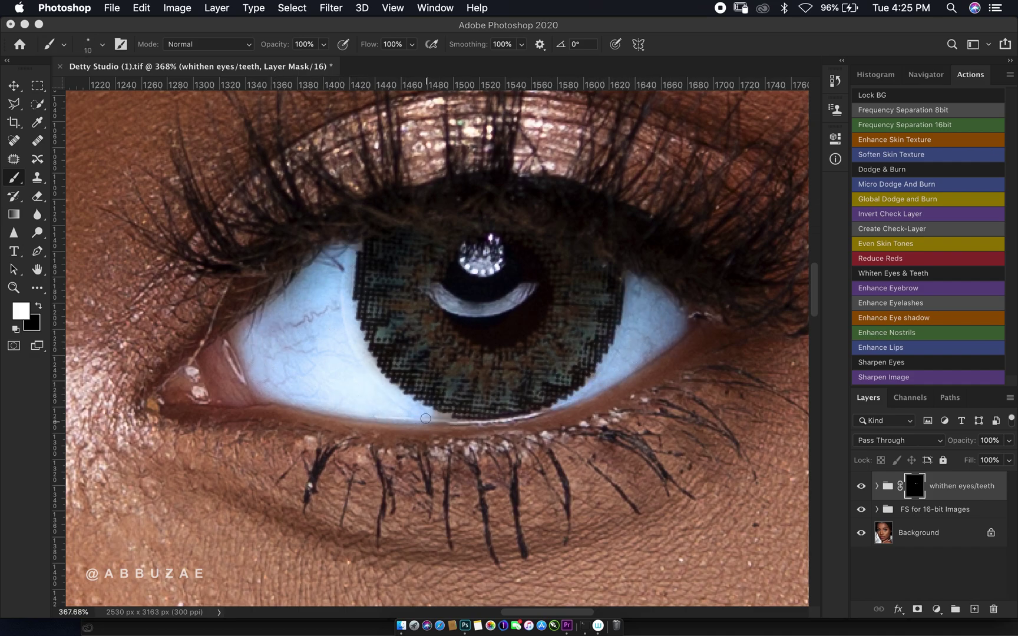
# Switch to black with a 10 px brush to clean up whitening spill.
pyautogui.press('x')
pyautogui.press(']')
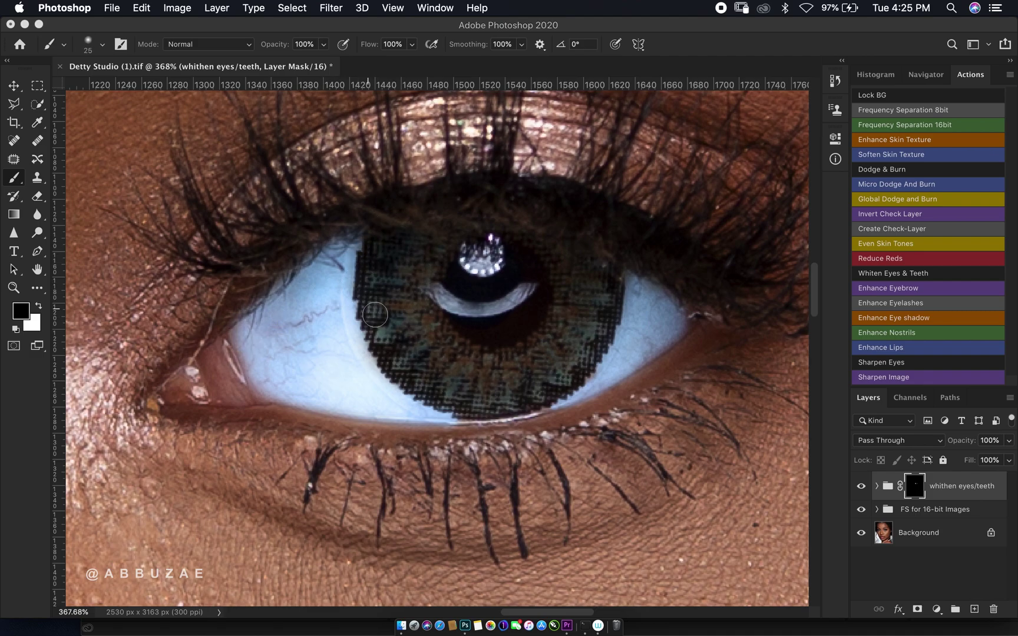
pyautogui.press(']')
pyautogui.press(']')
pyautogui.press(']')
pyautogui.press(']')
pyautogui.press('[')
pyautogui.press('[')
pyautogui.press('[')
pyautogui.press('[')
pyautogui.press('[')
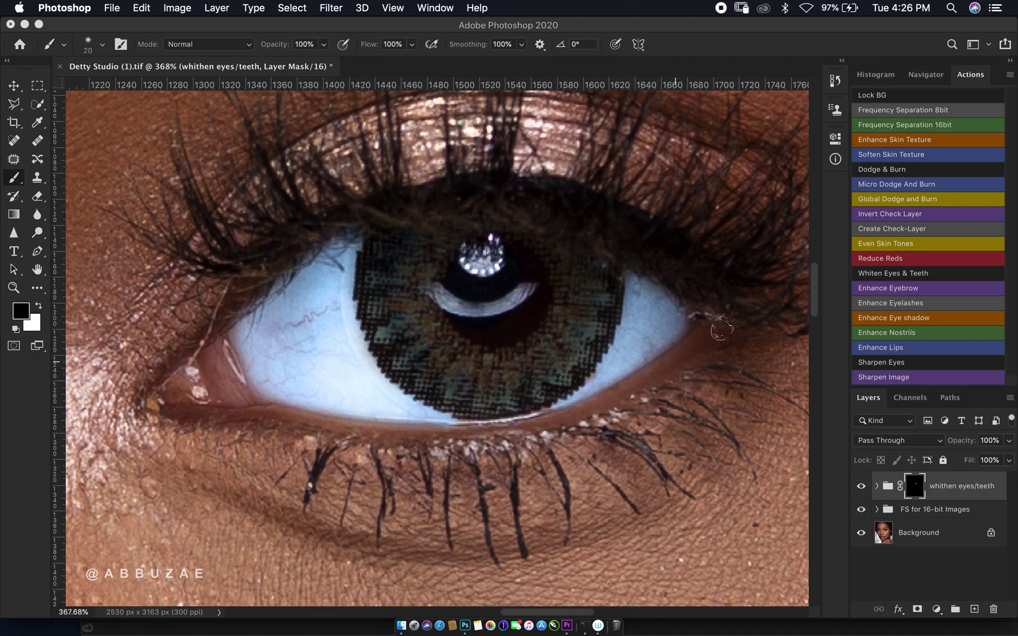
pyautogui.hscroll(-20, 436, 353)
# Paint white on the mask over the left eye's white, resizing the brush for the edges.
pyautogui.press(']')
pyautogui.press(']')
pyautogui.press('x')
pyautogui.press(']')
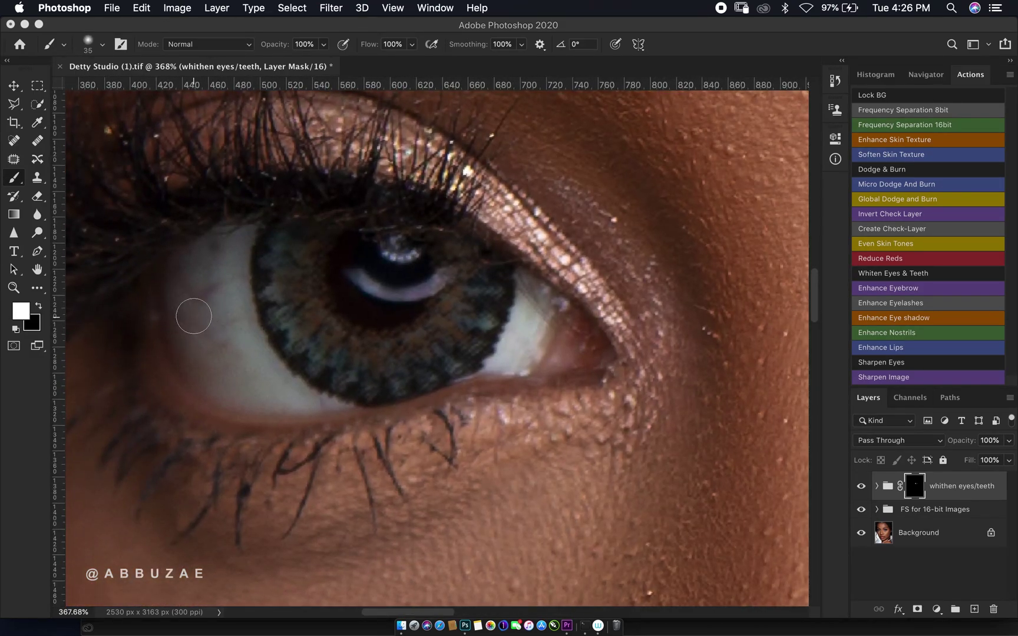
pyautogui.moveTo(193, 311)
pyautogui.mouseDown()
pyautogui.moveTo(182, 336)
pyautogui.moveTo(241, 216)
pyautogui.moveTo(197, 304)
pyautogui.moveTo(318, 412)
pyautogui.moveTo(295, 354)
pyautogui.mouseUp()
pyautogui.press('[')
pyautogui.press('[')
pyautogui.press(']')
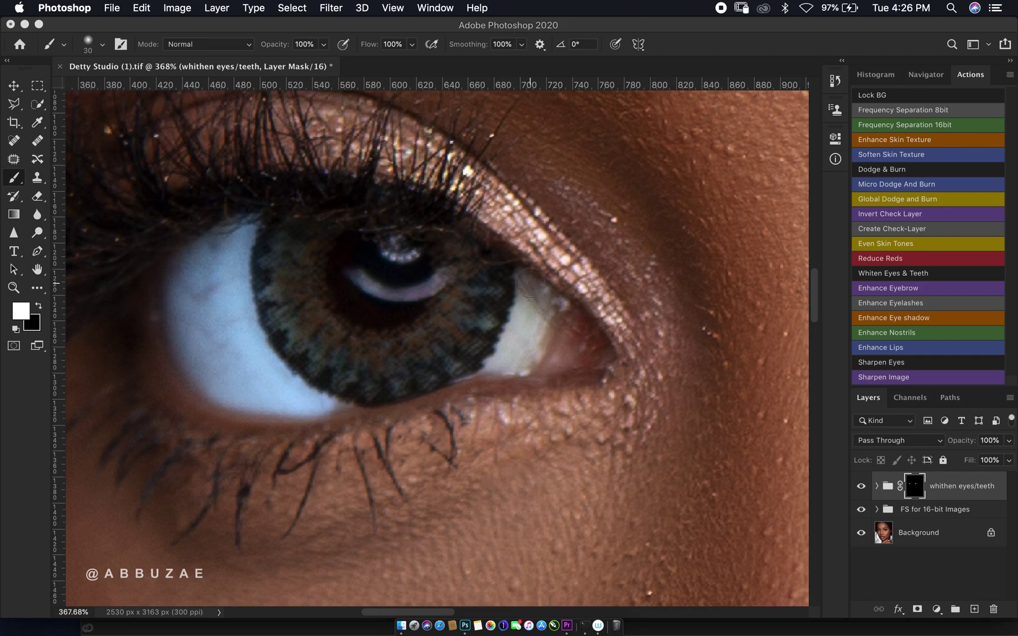
pyautogui.moveTo(547, 283)
pyautogui.mouseDown()
pyautogui.moveTo(538, 324)
pyautogui.moveTo(519, 350)
pyautogui.moveTo(523, 333)
pyautogui.moveTo(492, 347)
pyautogui.moveTo(476, 378)
pyautogui.moveTo(521, 364)
pyautogui.moveTo(560, 309)
pyautogui.mouseUp()
pyautogui.press('x')
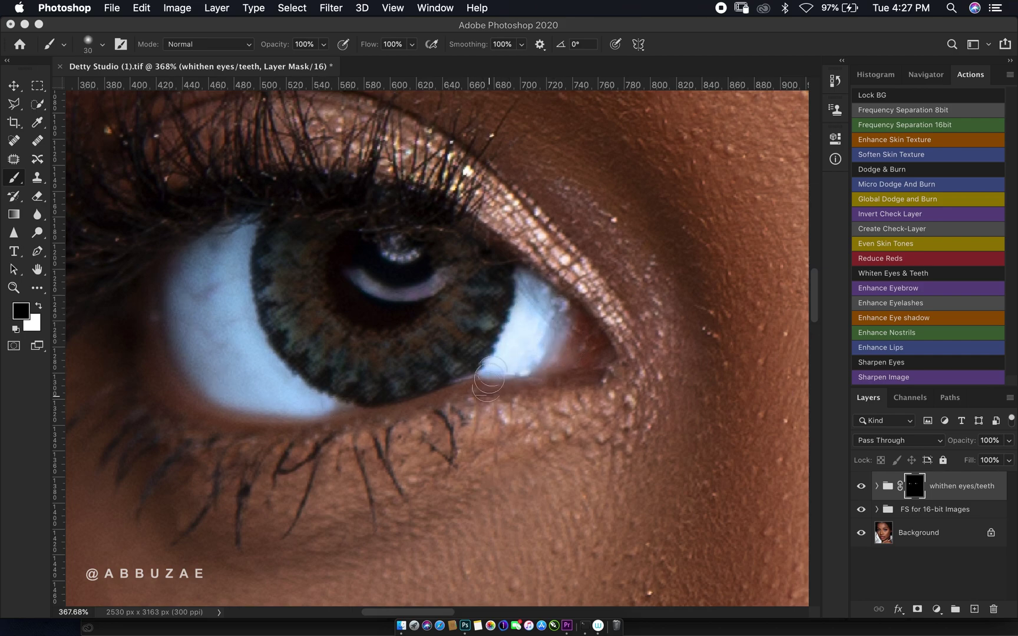
pyautogui.press('[')
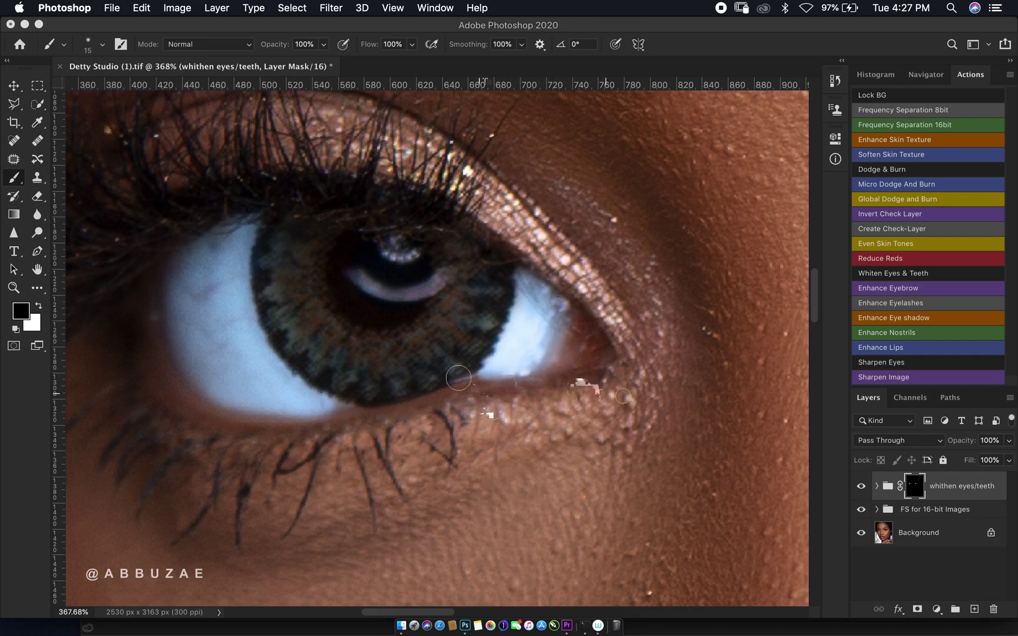
pyautogui.press(']')
pyautogui.moveTo(712, 428); pyautogui.dragTo(440, 104)
# Paint white on the mask across the teeth, including the left corner.
pyautogui.scroll(-10, 440, 105)
pyautogui.hscroll(5, 439, 104)
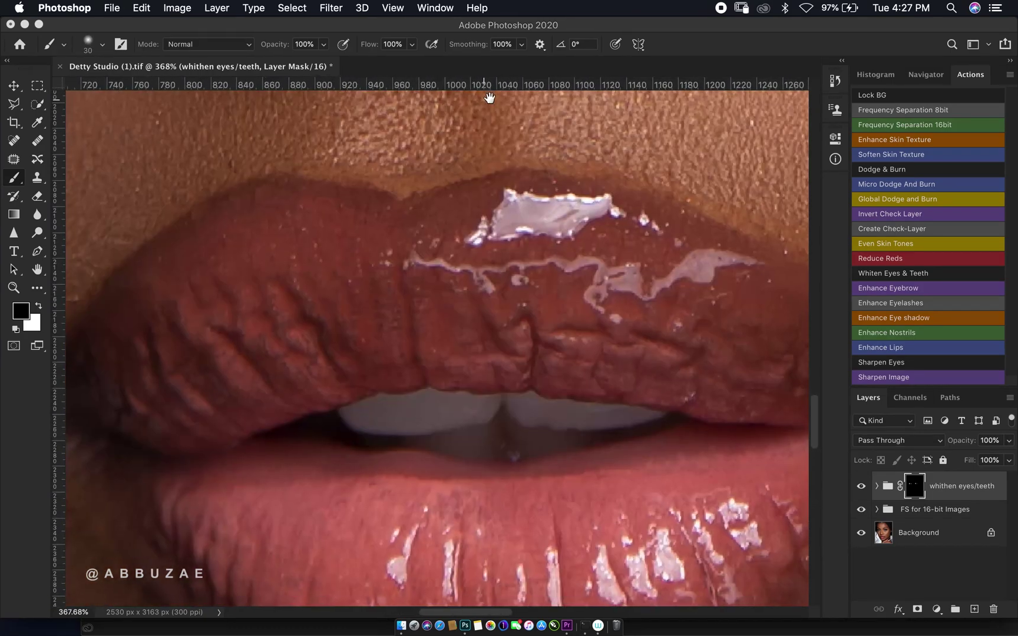
pyautogui.press('x')
pyautogui.moveTo(283, 318)
pyautogui.mouseDown()
pyautogui.moveTo(379, 327)
pyautogui.moveTo(356, 345)
pyautogui.moveTo(436, 352)
pyautogui.moveTo(399, 322)
pyautogui.moveTo(456, 314)
pyautogui.moveTo(601, 328)
pyautogui.moveTo(404, 357)
pyautogui.moveTo(533, 324)
pyautogui.moveTo(600, 326)
pyautogui.mouseUp()
pyautogui.press('[')
pyautogui.press('[')
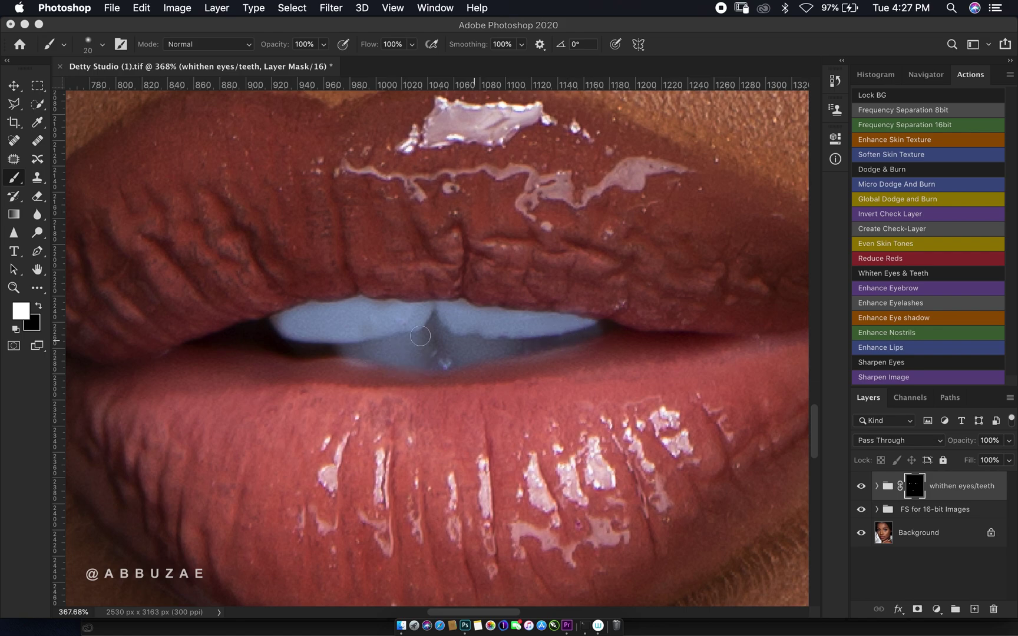
pyautogui.click(279, 323)
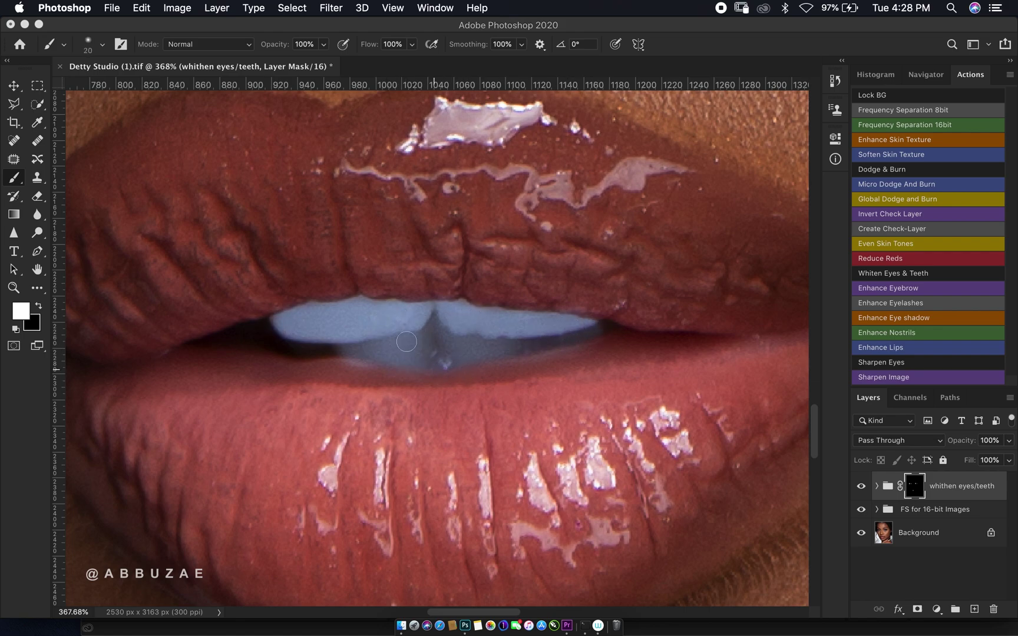
# Paint black along the upper and lower teeth edges to remove spill onto the lips.
pyautogui.press('x')
pyautogui.moveTo(279, 307)
pyautogui.mouseDown()
pyautogui.moveTo(380, 297)
pyautogui.moveTo(588, 315)
pyautogui.mouseUp()
pyautogui.press(']')
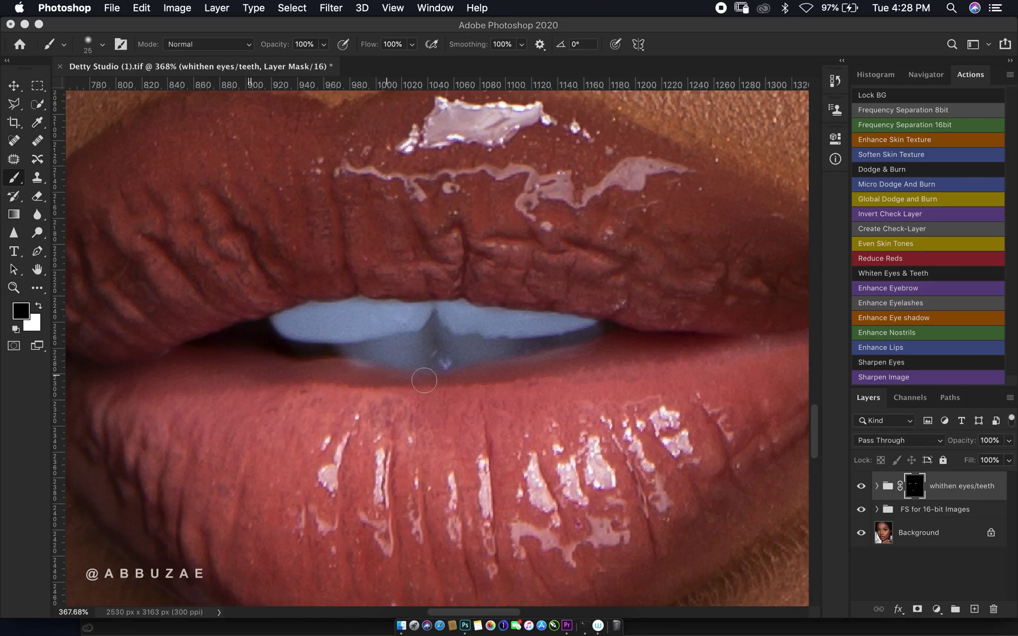
pyautogui.moveTo(424, 380); pyautogui.dragTo(574, 356)
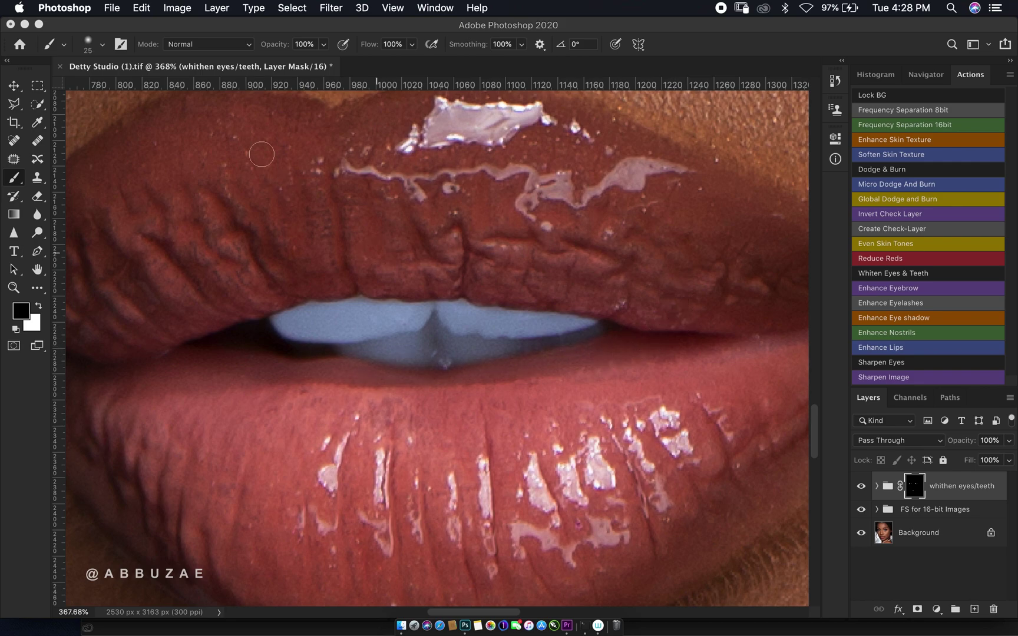
pyautogui.press('z')
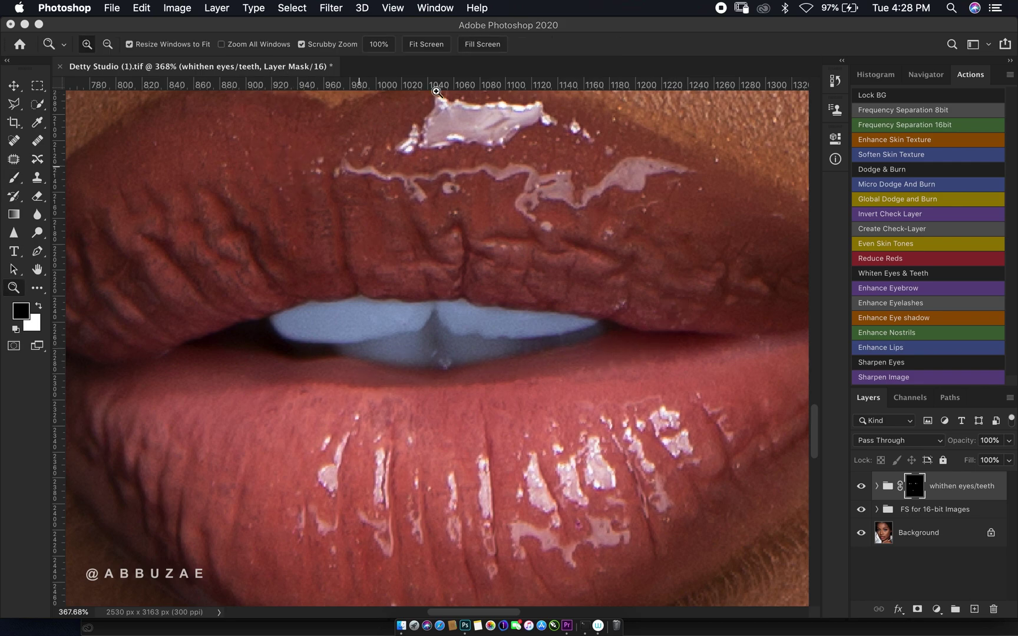
pyautogui.click(419, 47)
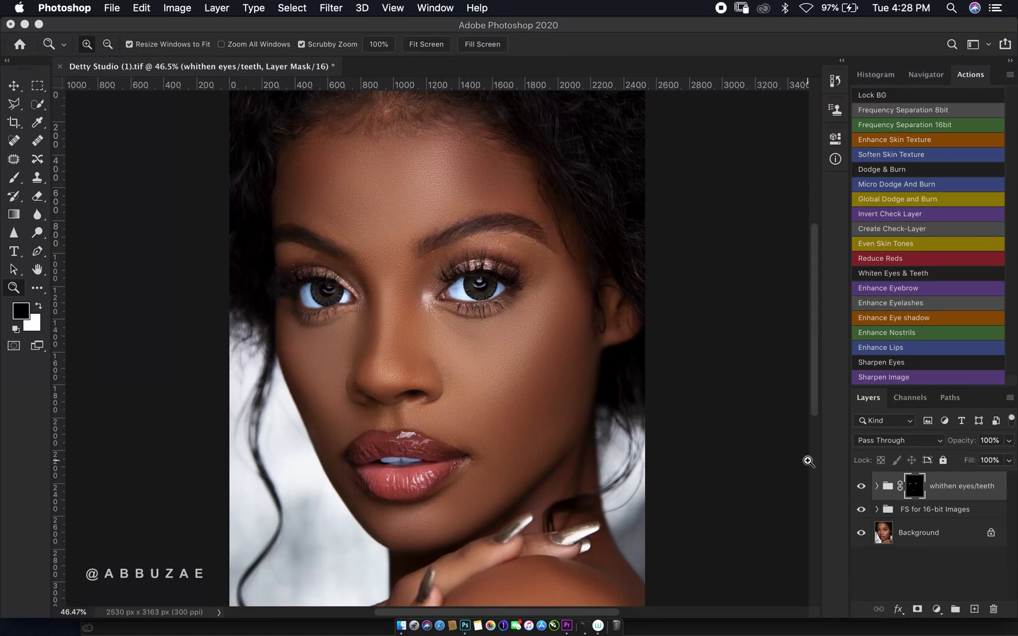
# Set the whithen eyes/teeth group's opacity to 45%.
pyautogui.moveTo(960, 443); pyautogui.dragTo(938, 446)
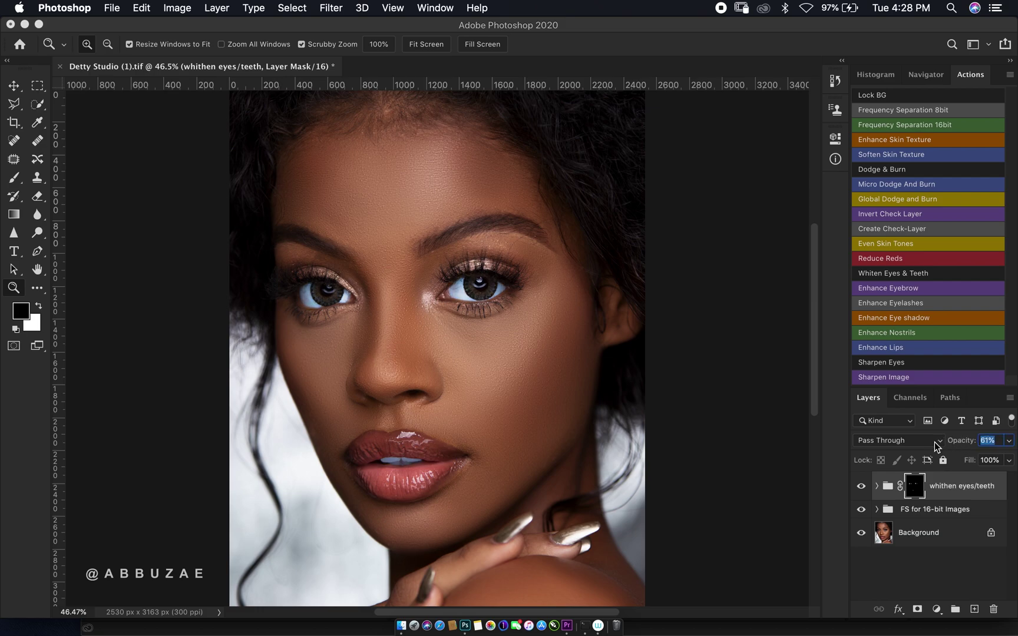
pyautogui.click(952, 447)
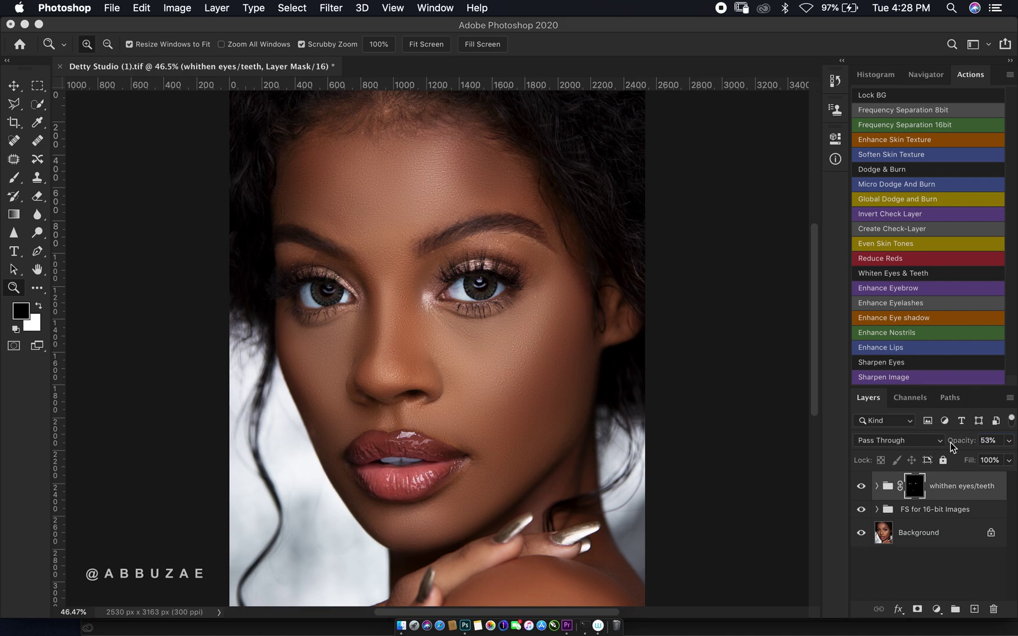
pyautogui.click(990, 440)
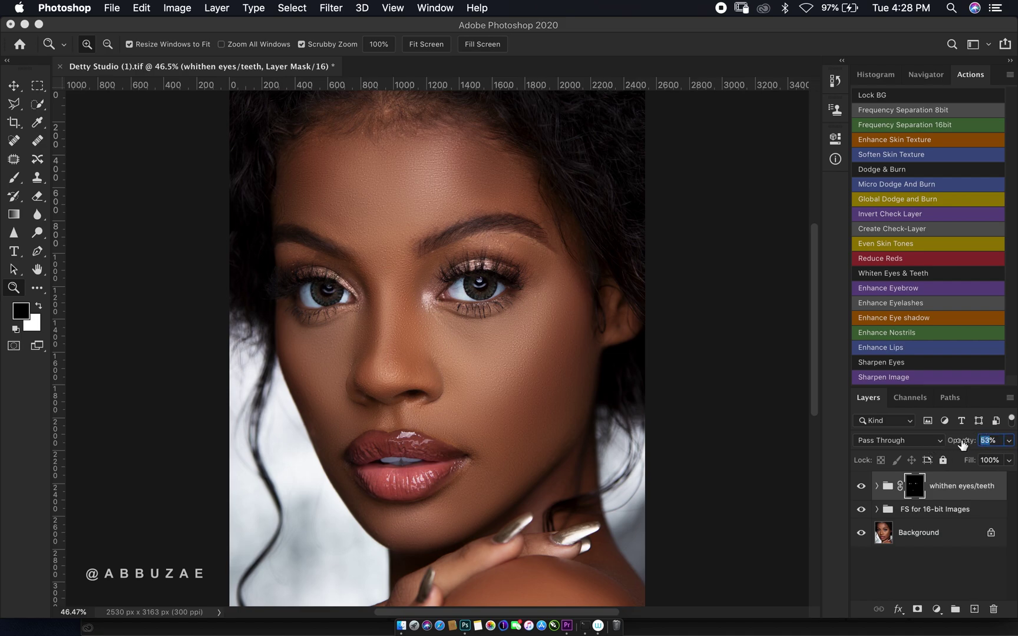
pyautogui.write('45')
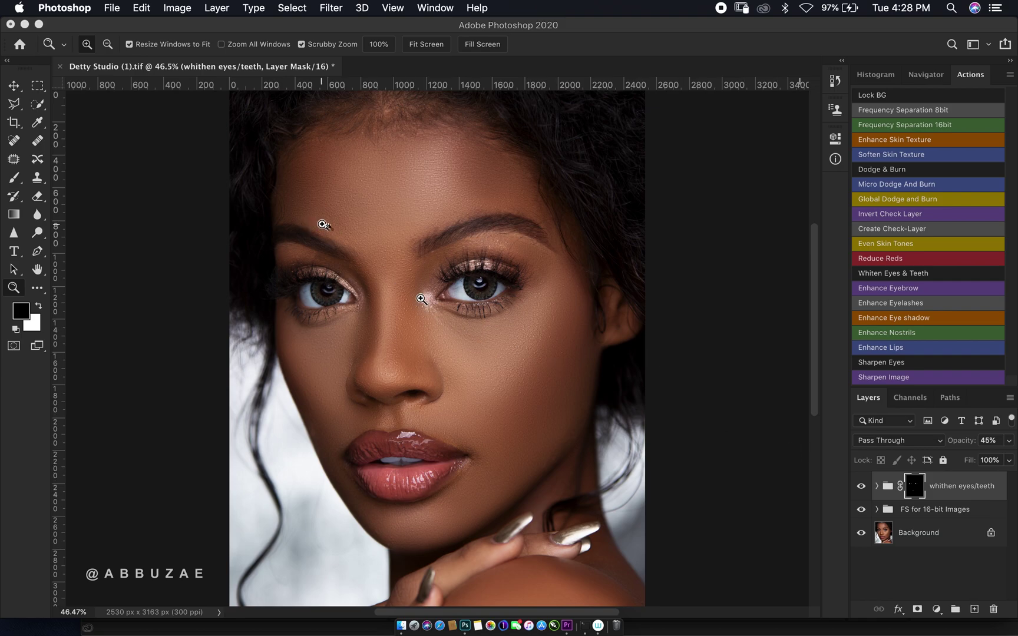
pyautogui.click(860, 488)
pyautogui.click(861, 488)
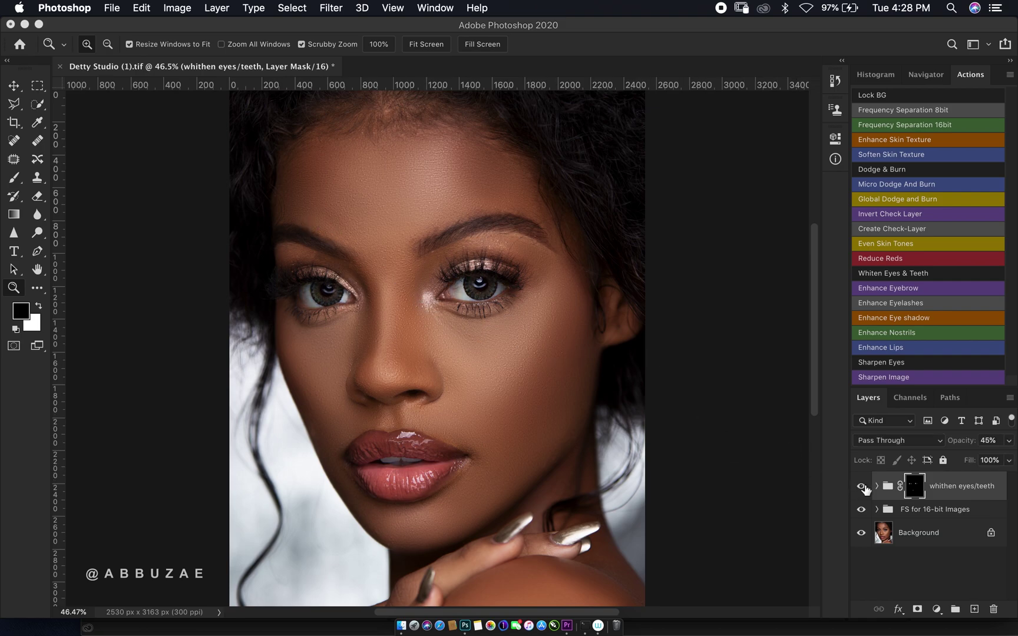
pyautogui.click(864, 488)
pyautogui.click(862, 488)
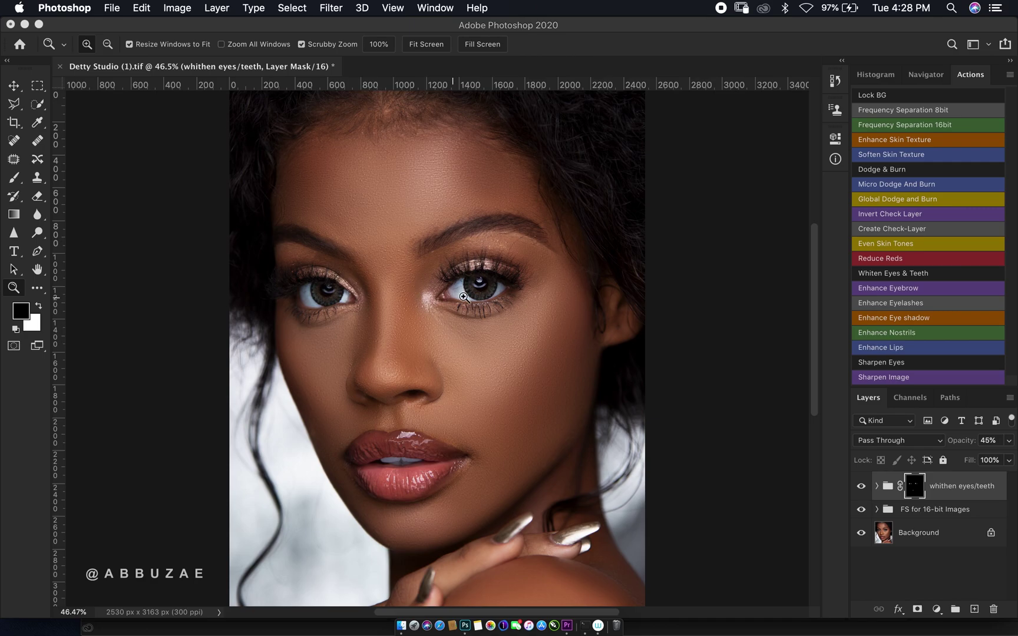
pyautogui.moveTo(464, 292); pyautogui.dragTo(689, 413)
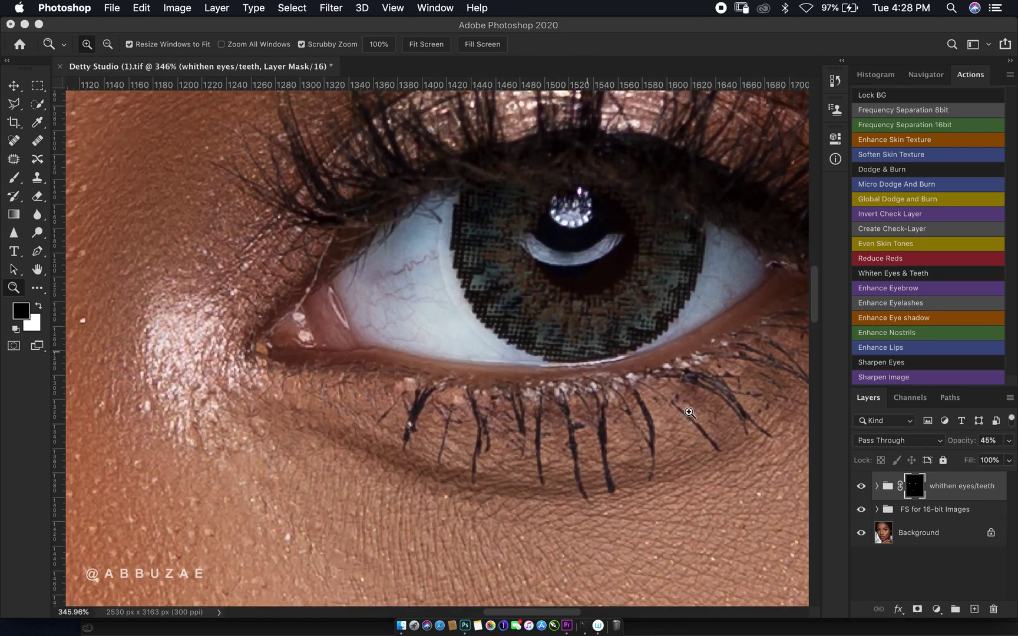
pyautogui.click(861, 488)
pyautogui.click(861, 488)
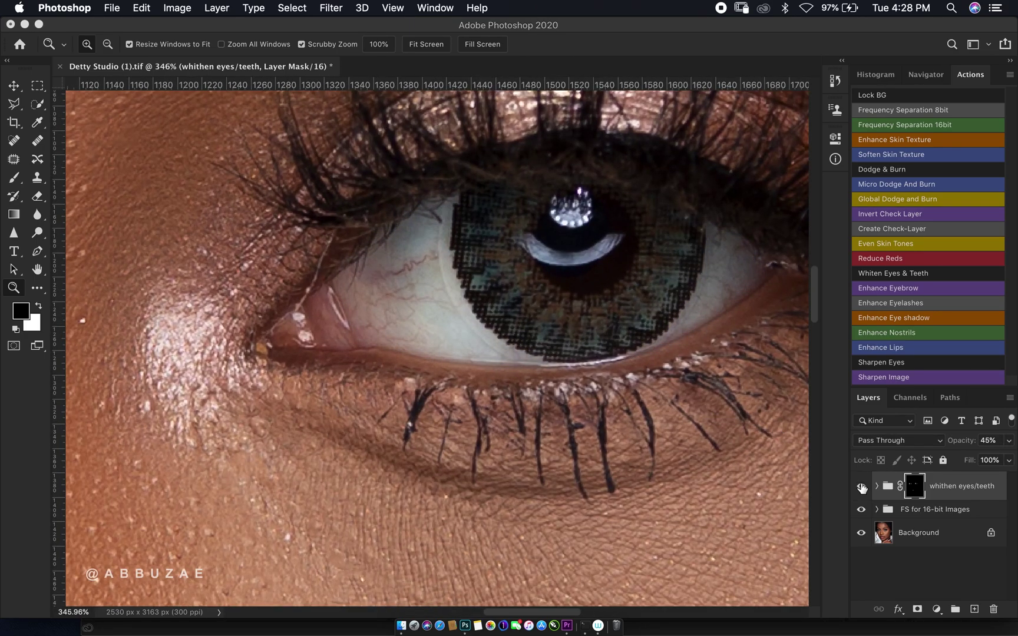
pyautogui.click(861, 488)
pyautogui.click(862, 488)
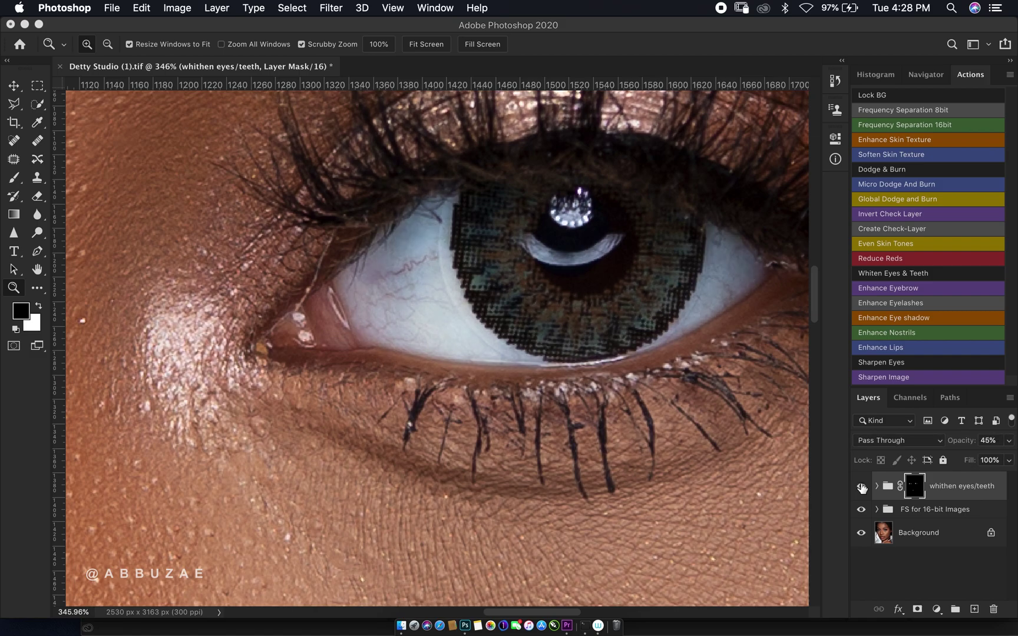
pyautogui.click(424, 45)
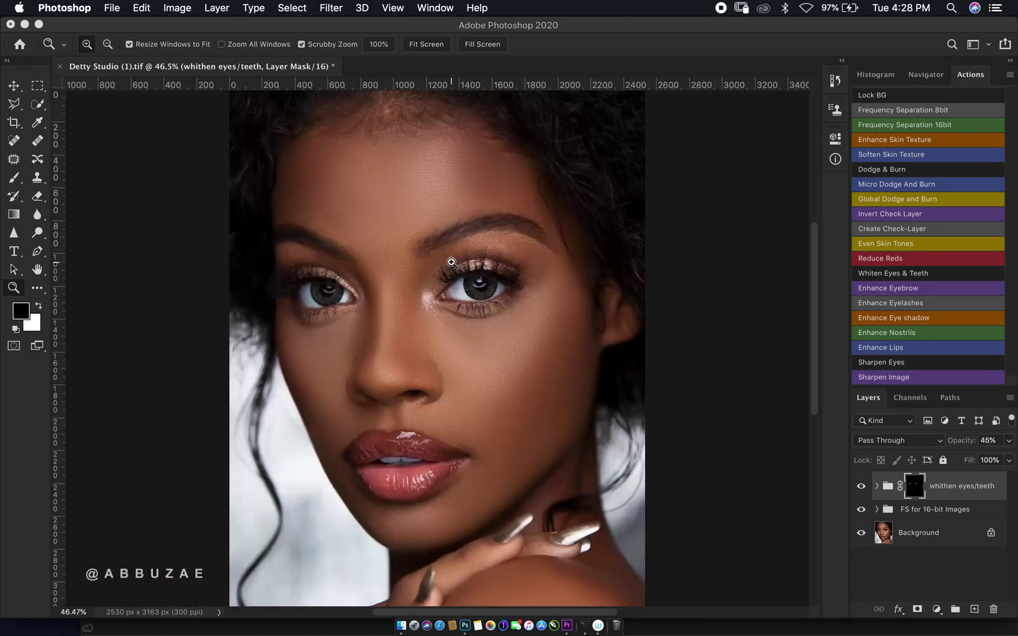